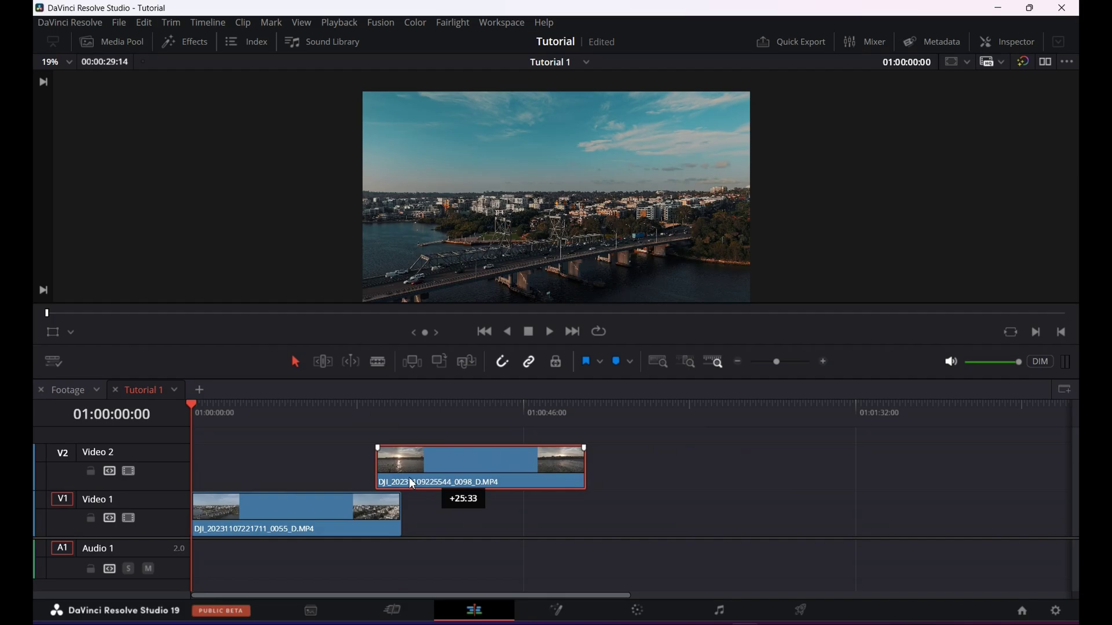
Snap the sunset beach clip to 01:00:00:00 on V2 above the bridge clip, then scrub to check.
drag(411, 483, 227, 483)
drag(209, 413, 179, 449)
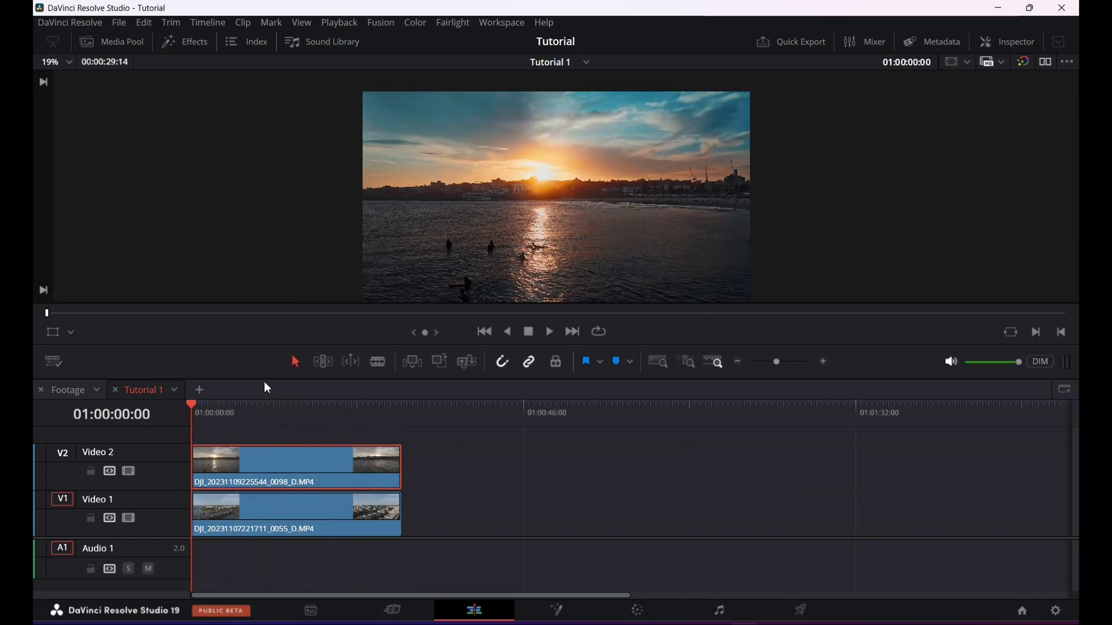
Set the beach clip to Reverse Speed at -100% and preview it.
right_click(313, 476)
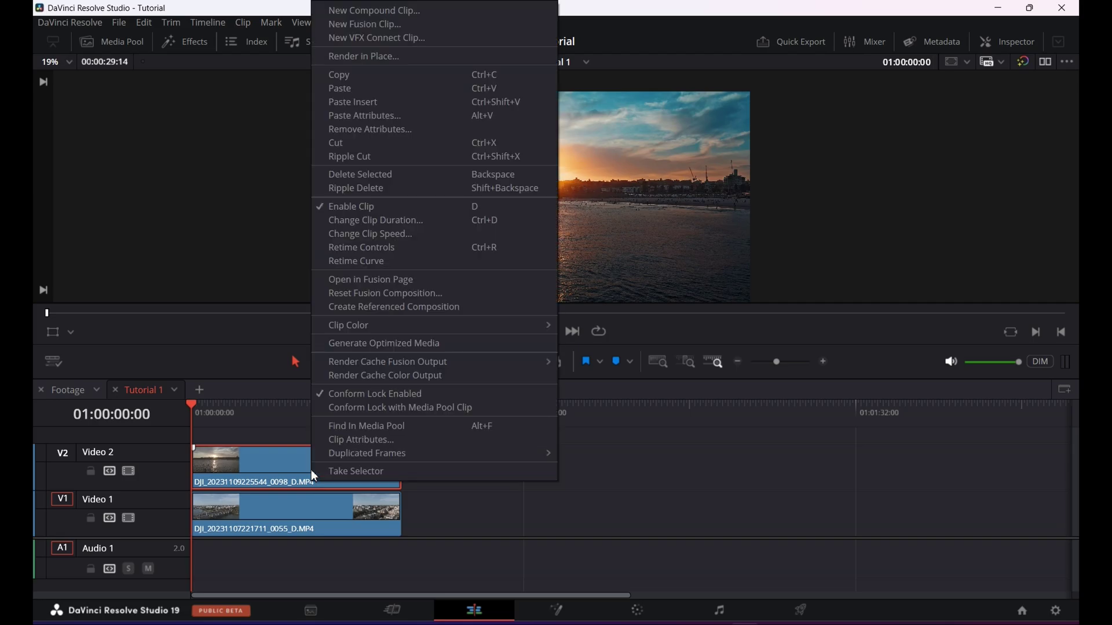
click(390, 234)
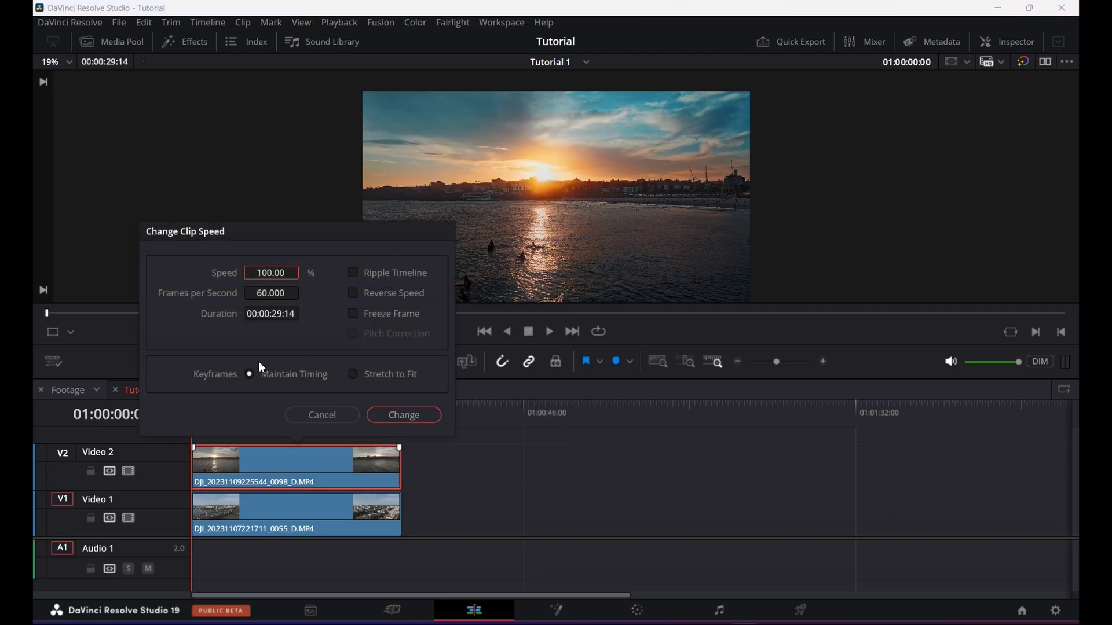
click(352, 294)
click(386, 416)
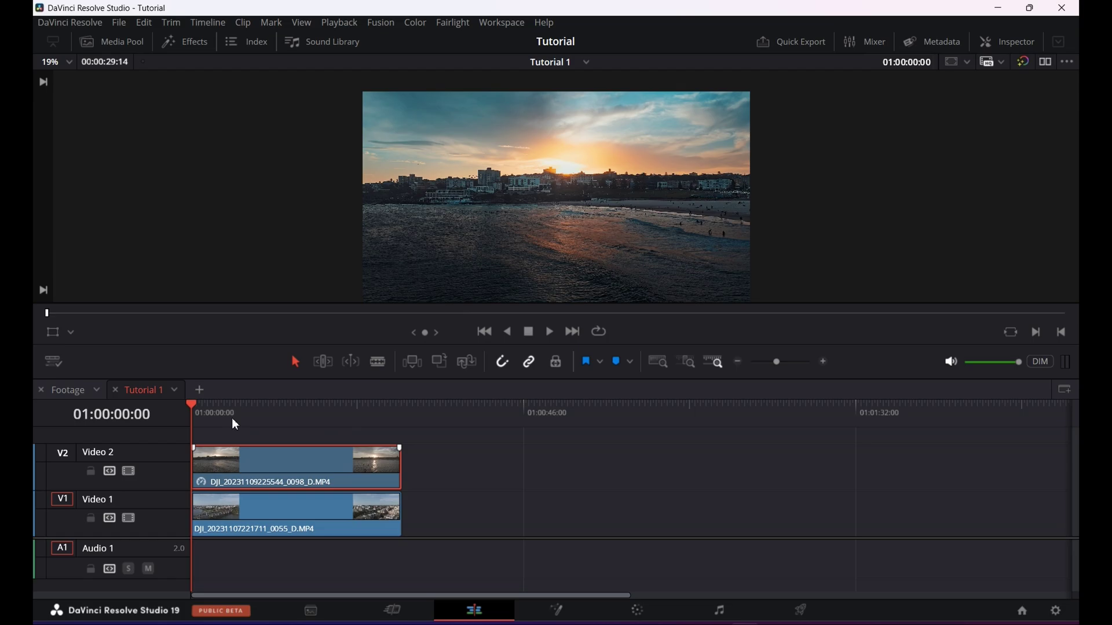
drag(190, 407, 171, 443)
Disable the beach clip and reverse the bridge clip at -100% speed.
key(d)
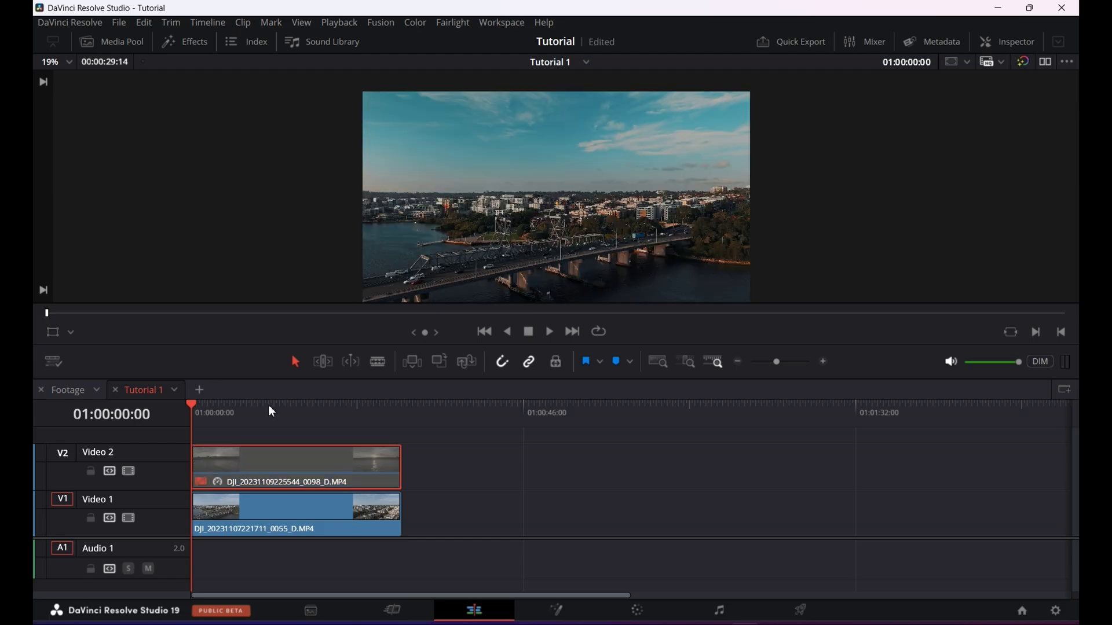
mouse_move(196, 417)
mouse_down()
mouse_move(352, 417)
mouse_move(191, 427)
mouse_up()
right_click(240, 515)
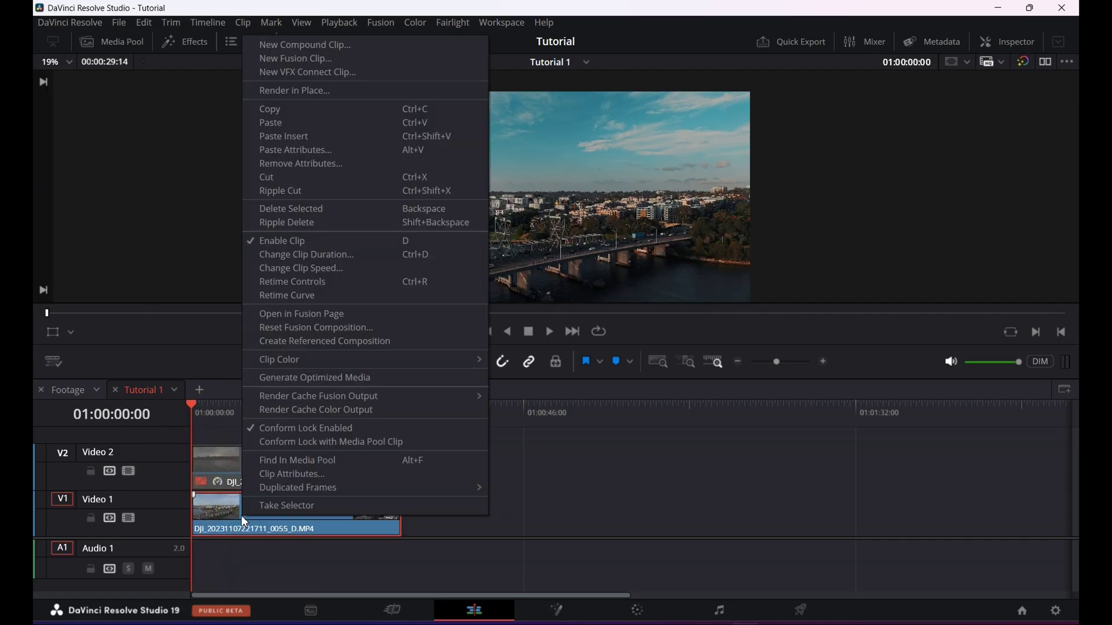
click(295, 269)
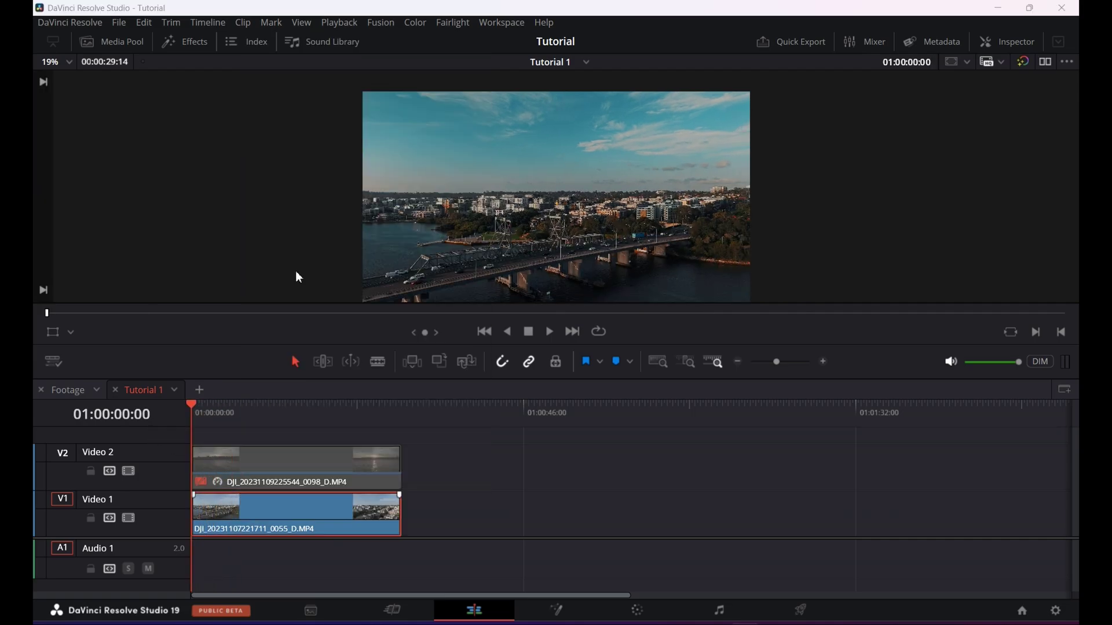
click(353, 341)
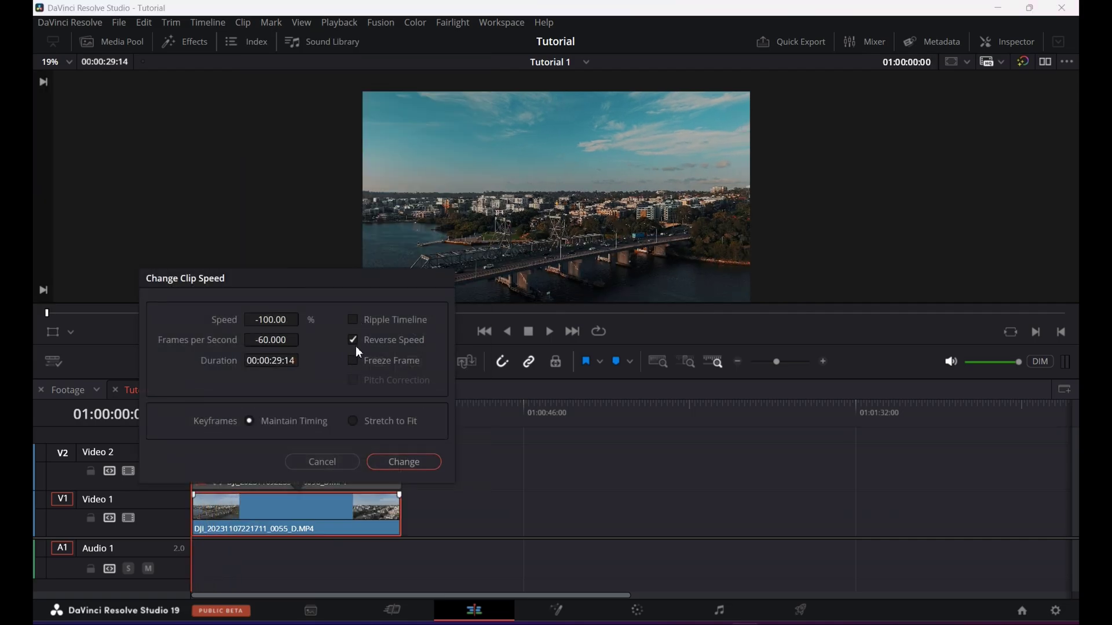
click(403, 462)
drag(200, 415, 175, 471)
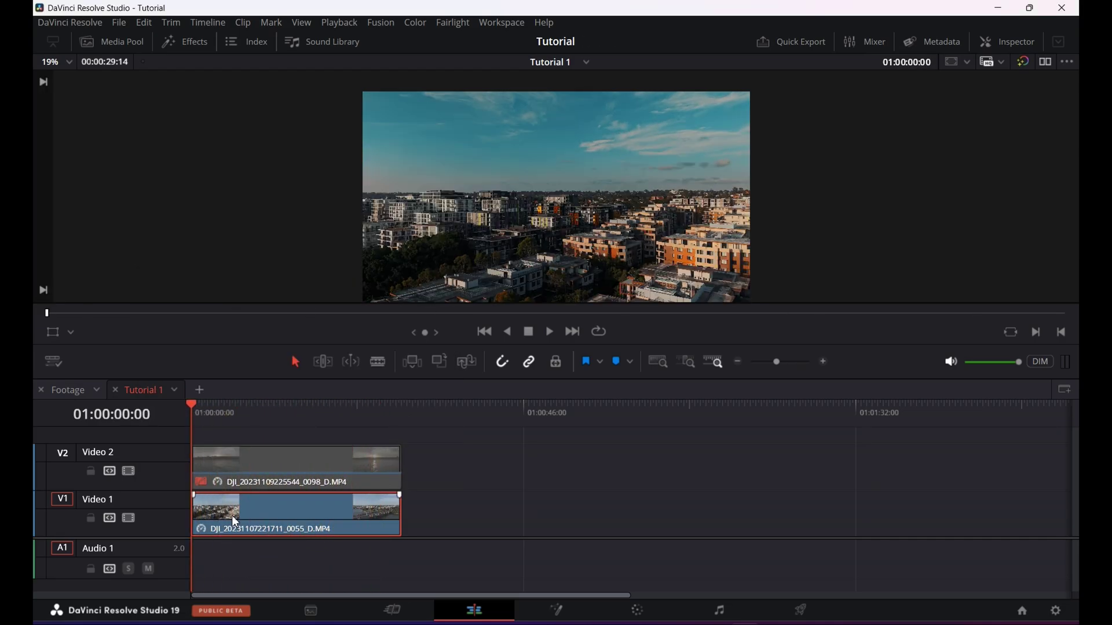
Re-enable the beach clip and select both clips on the timeline.
click(246, 475)
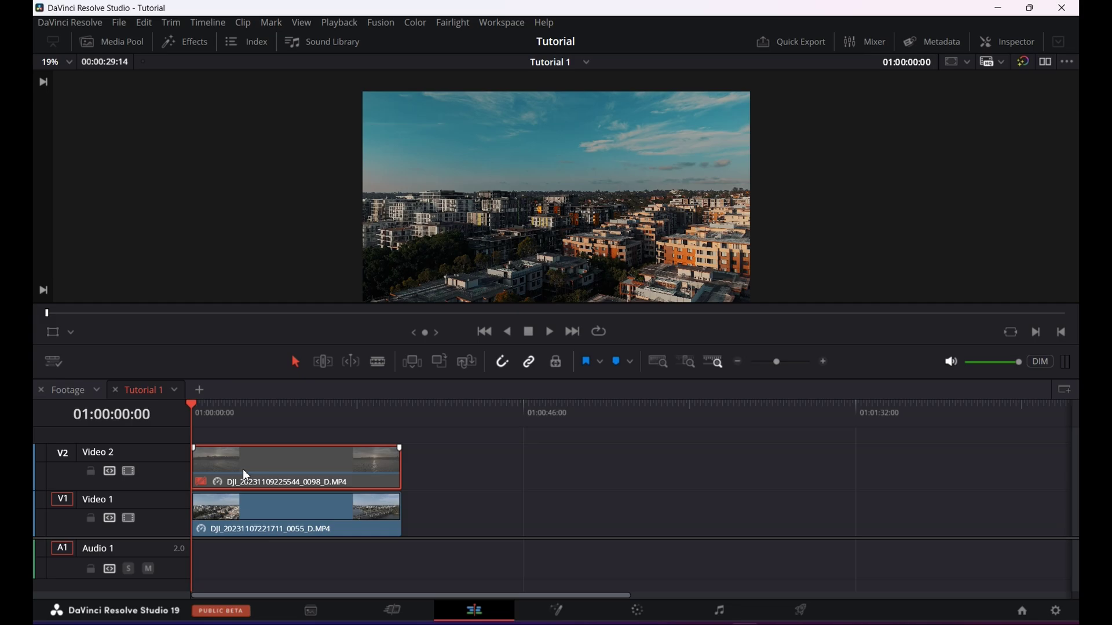
key(d)
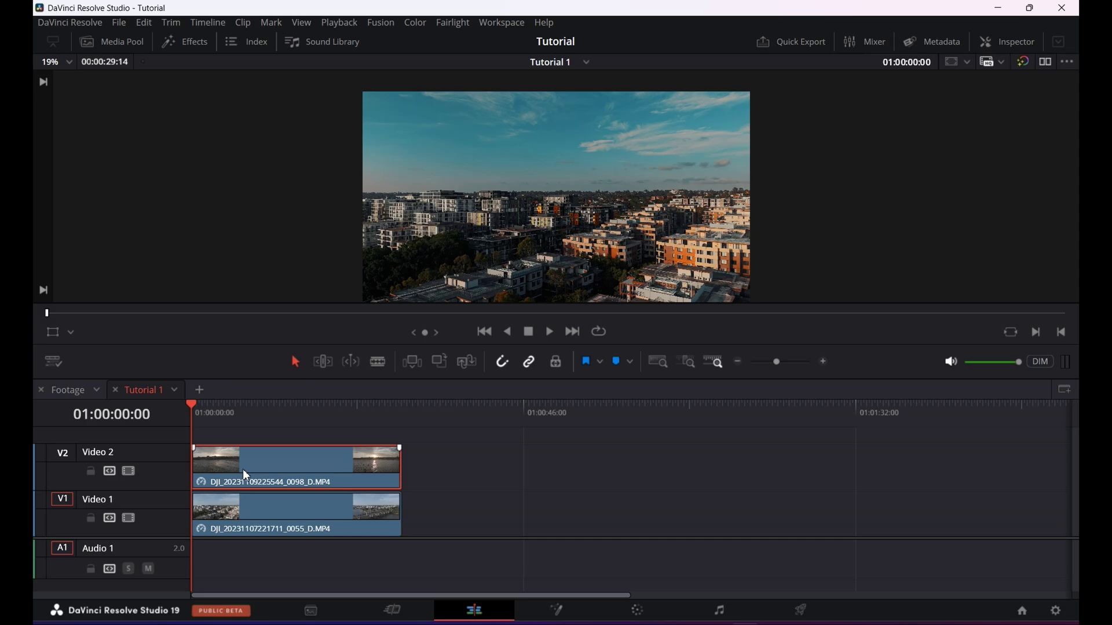
drag(466, 464, 289, 542)
Combine both clips into a new Fusion Clip and open it on the Fusion page.
right_click(303, 513)
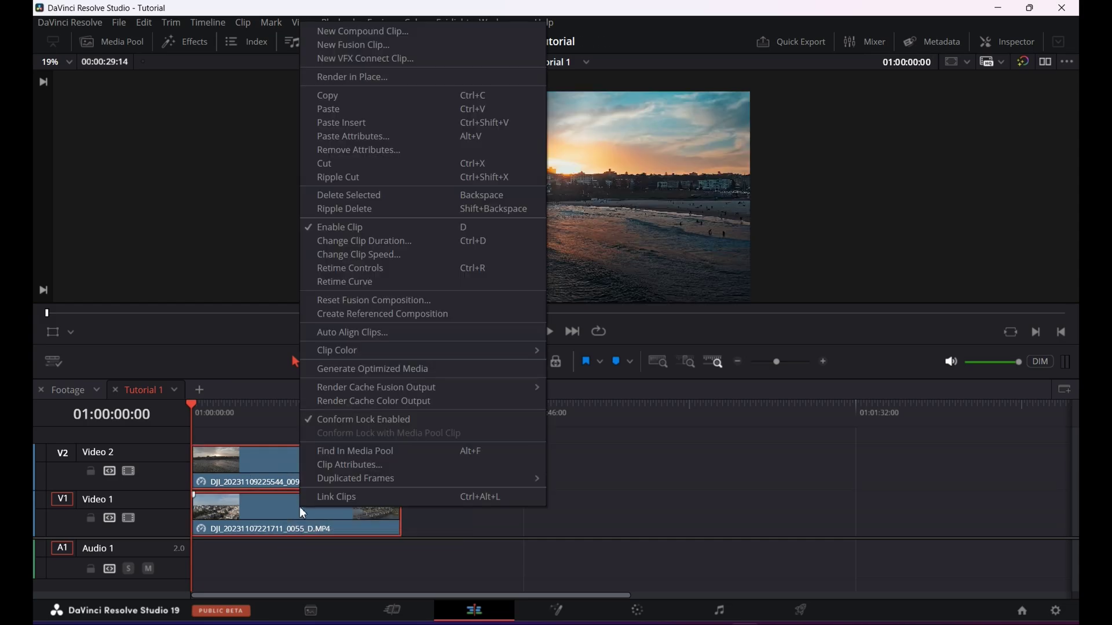
click(360, 44)
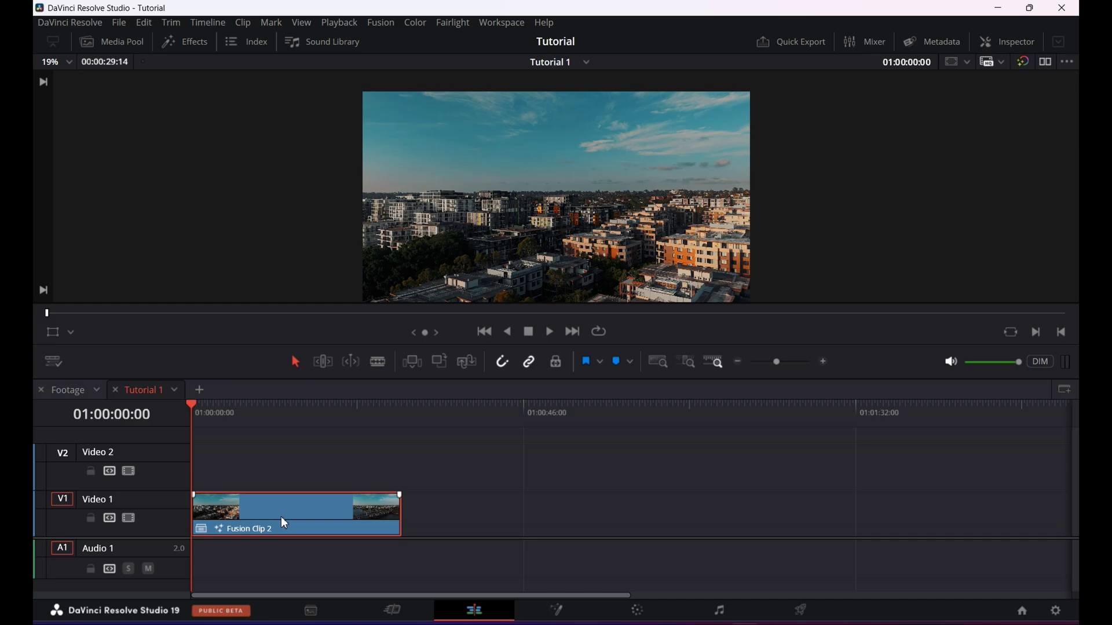
click(559, 613)
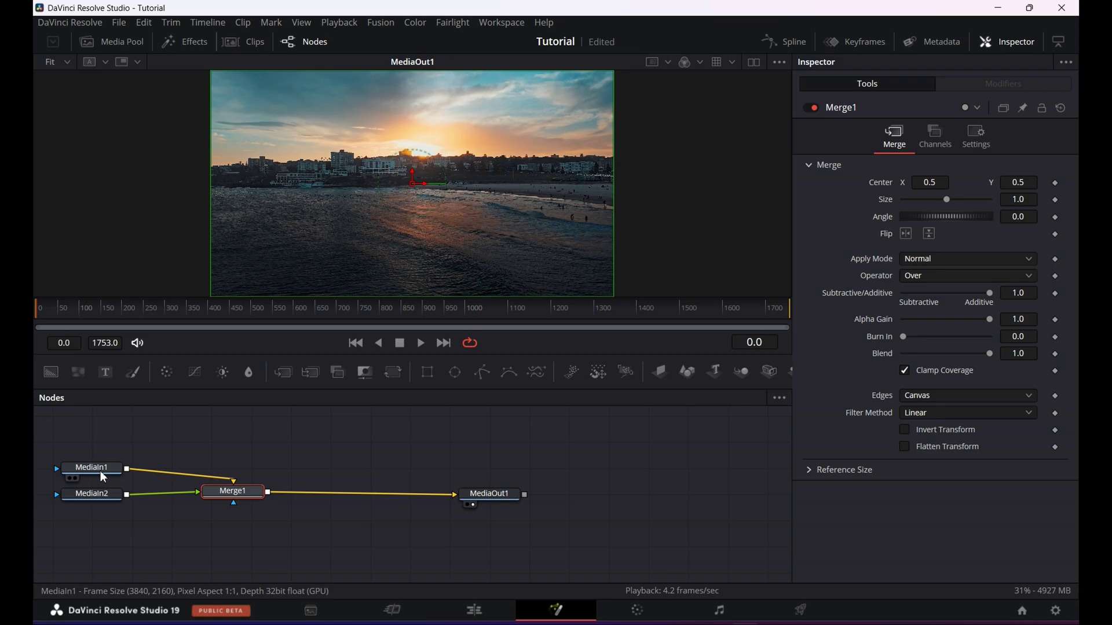
Arrange the node graph with MediaIn1 above Merge1 and MediaOut1 and MediaIn2 tidied.
drag(100, 471, 242, 443)
drag(258, 500, 260, 507)
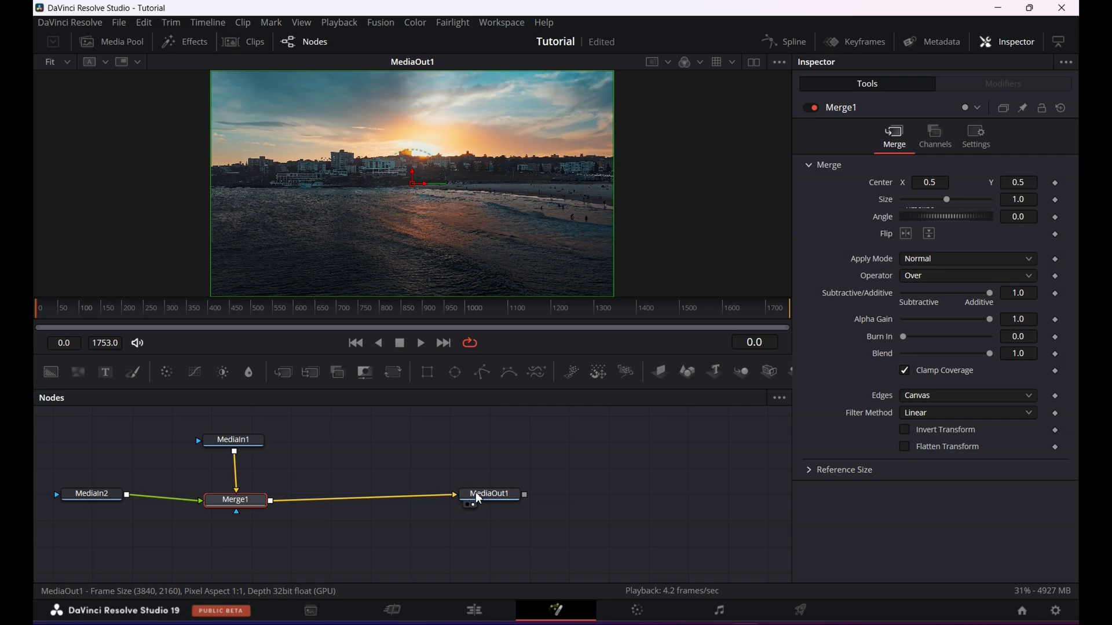
drag(476, 493, 452, 506)
drag(90, 493, 97, 505)
mouse_move(223, 447)
mouse_down()
mouse_move(233, 445)
mouse_move(222, 449)
mouse_up()
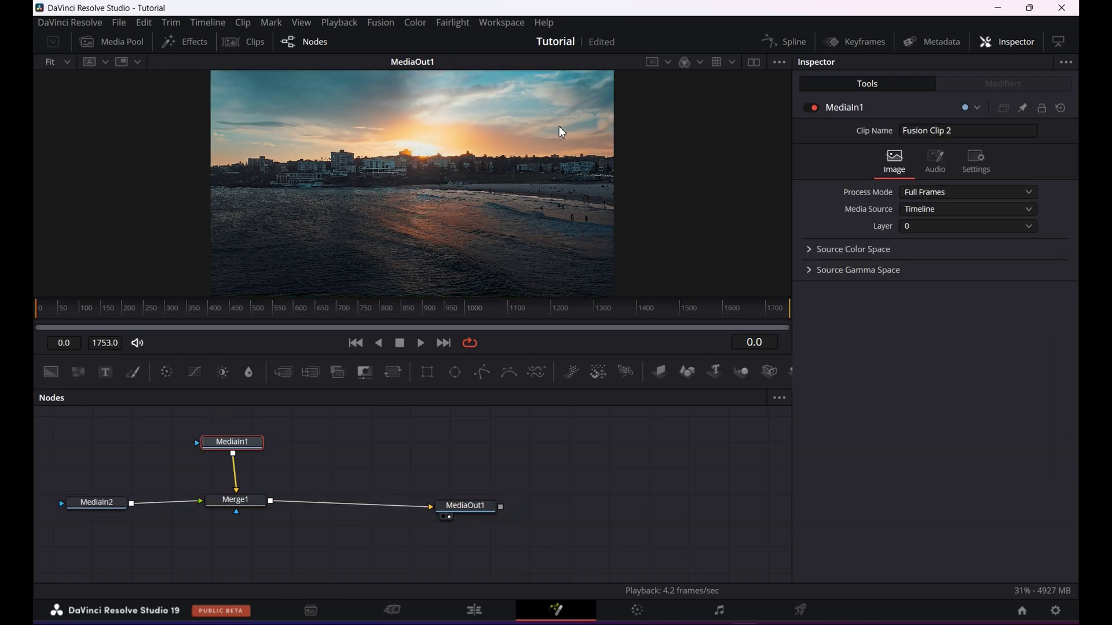
Split the preview into two viewers, with MediaIn2 left and the composite right.
click(755, 65)
click(758, 63)
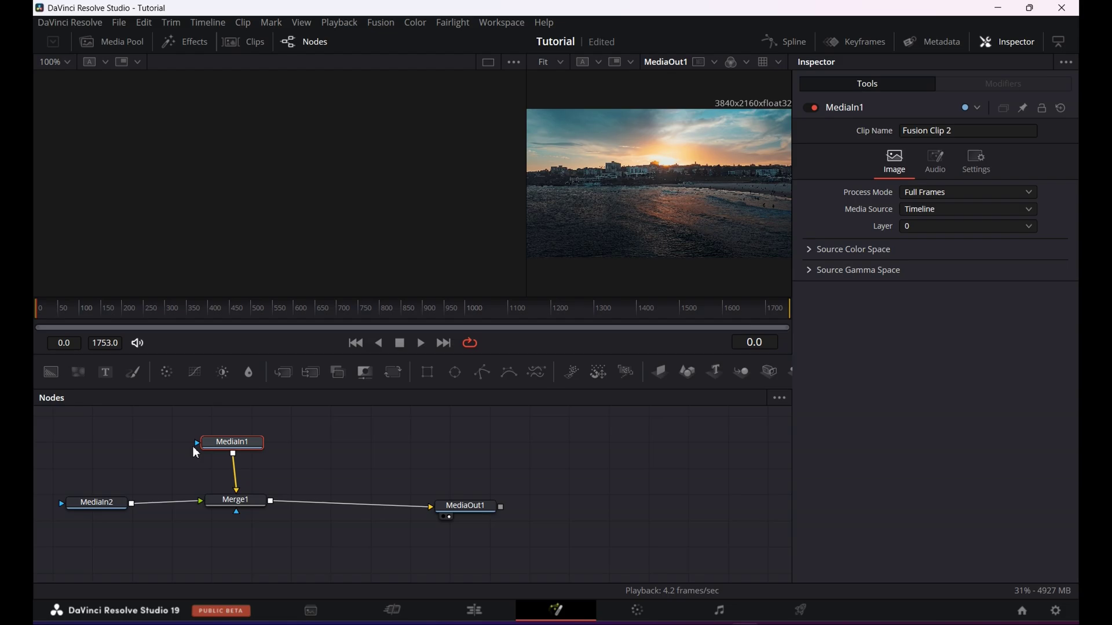
drag(116, 501, 224, 197)
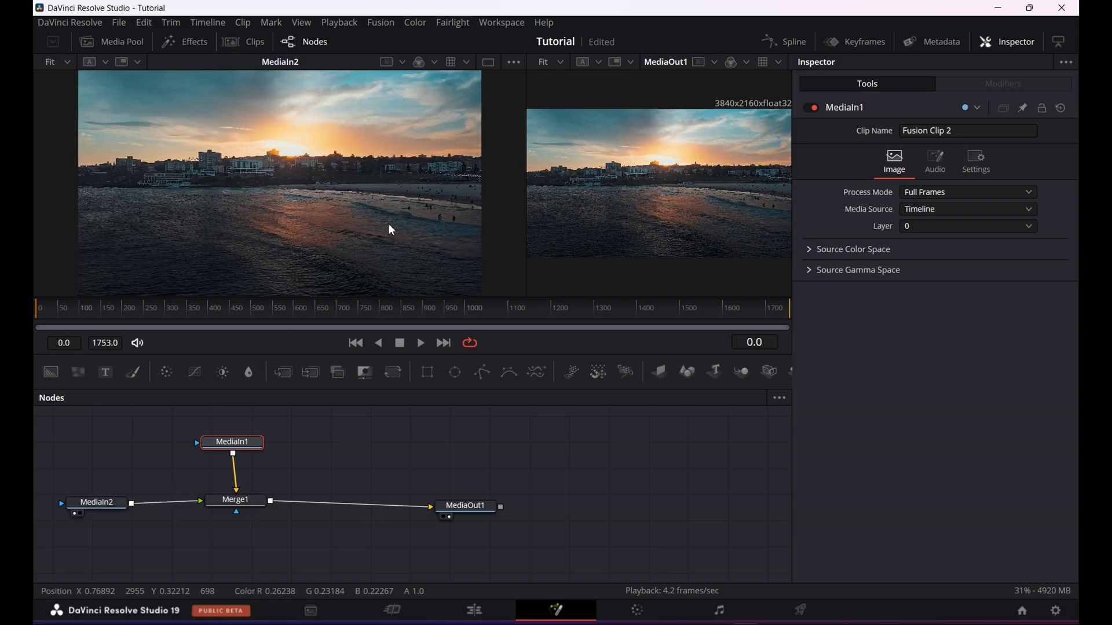
Rename the MediaIn2 node to 'Beach'.
drag(95, 506, 91, 493)
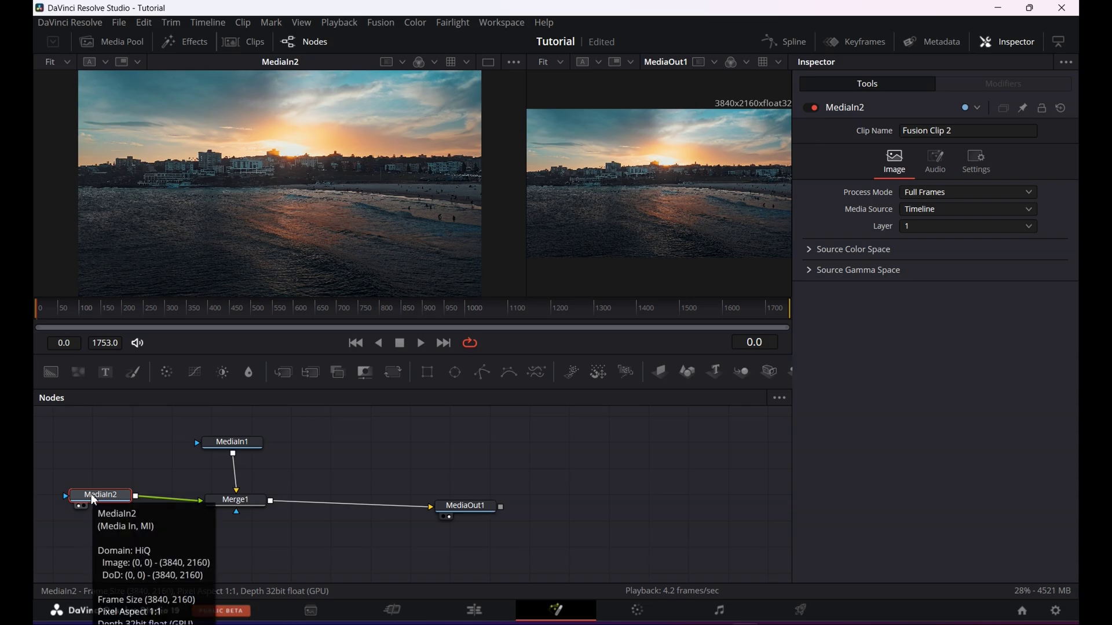
key(F2)
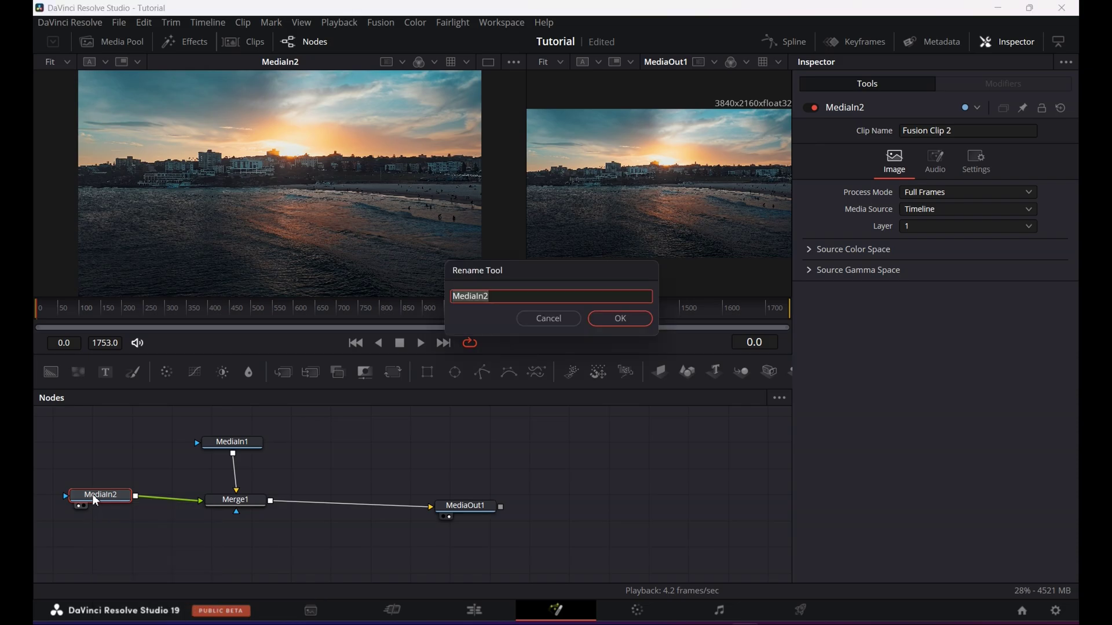
text(Beach)
key(Return)
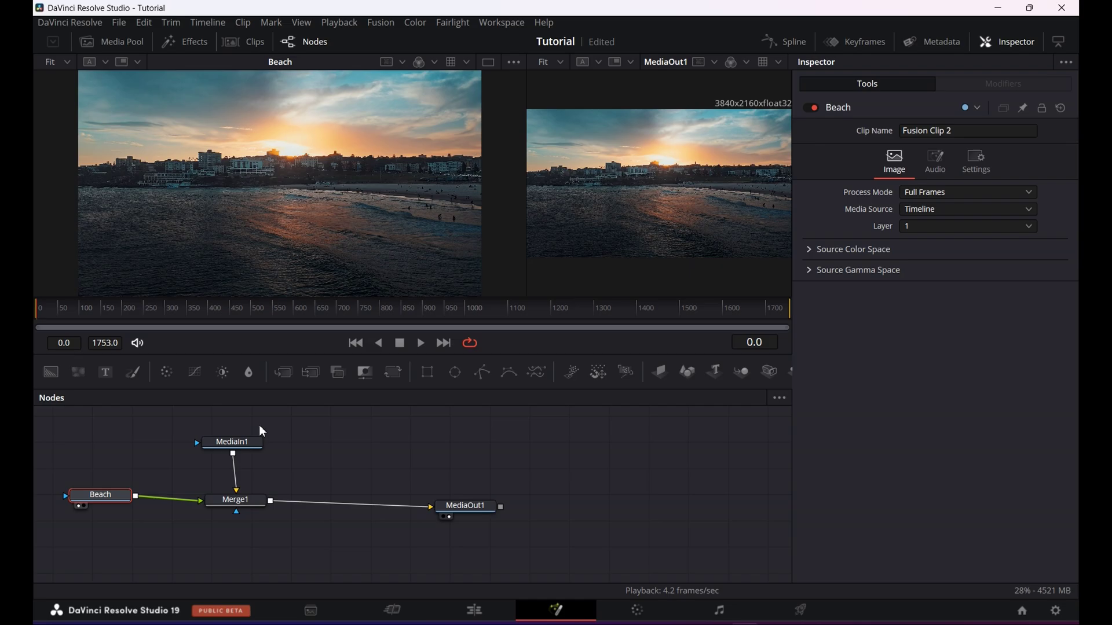
Rename the MediaIn1 node to 'Buildings'.
click(223, 447)
right_click(216, 444)
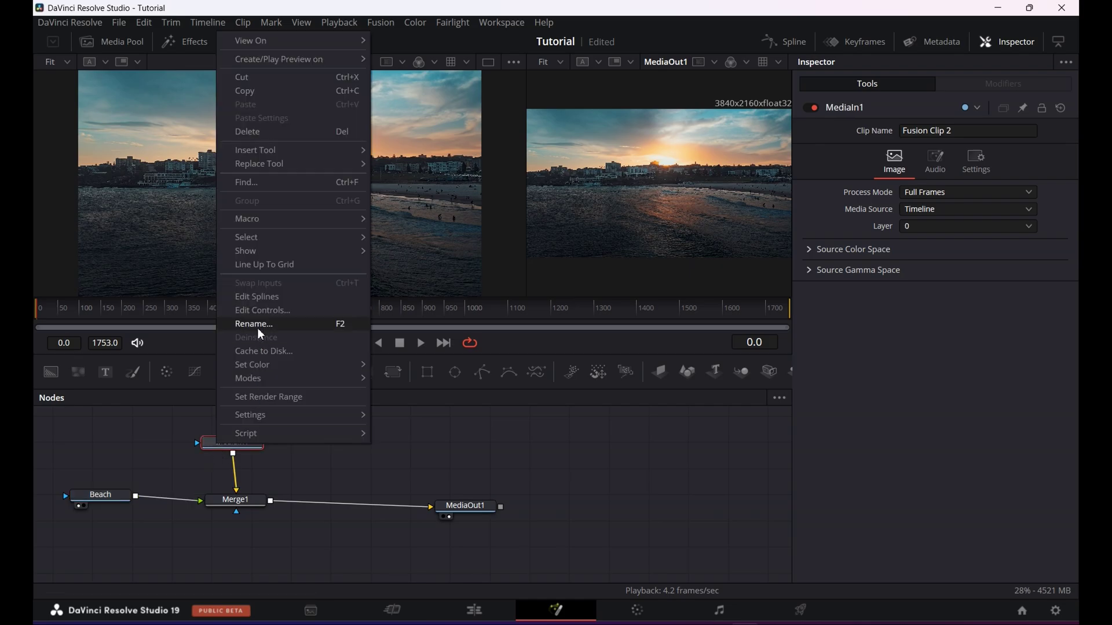
click(254, 326)
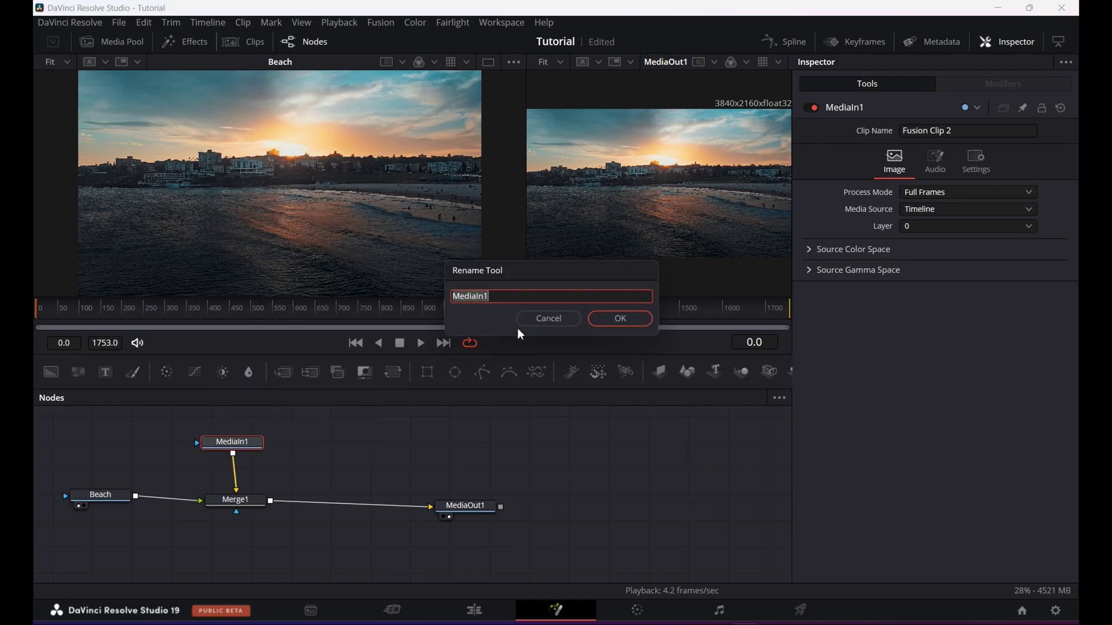
text(Buildings)
key(Return)
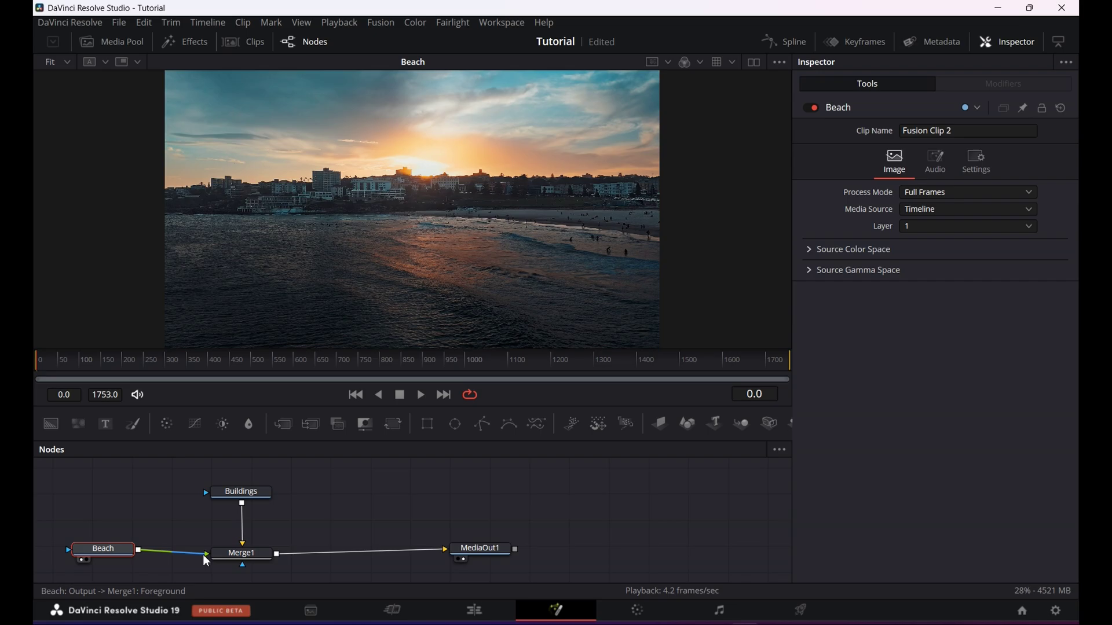
Connect Beach to Merge1's background input and Buildings to its foreground input.
drag(202, 554, 249, 544)
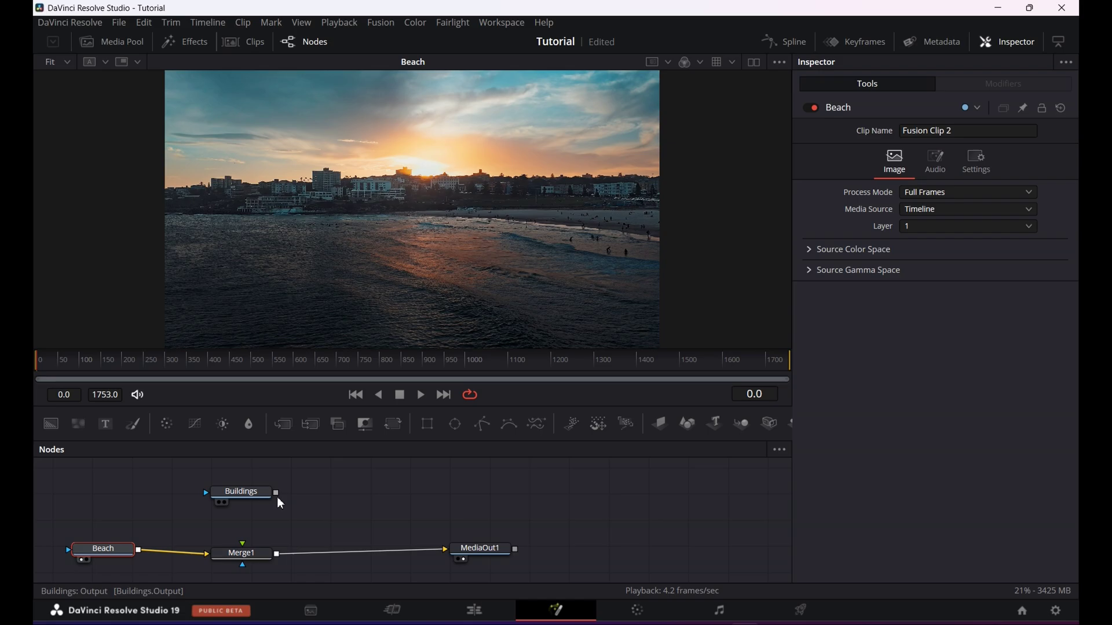
drag(278, 498, 290, 500)
drag(248, 546, 246, 547)
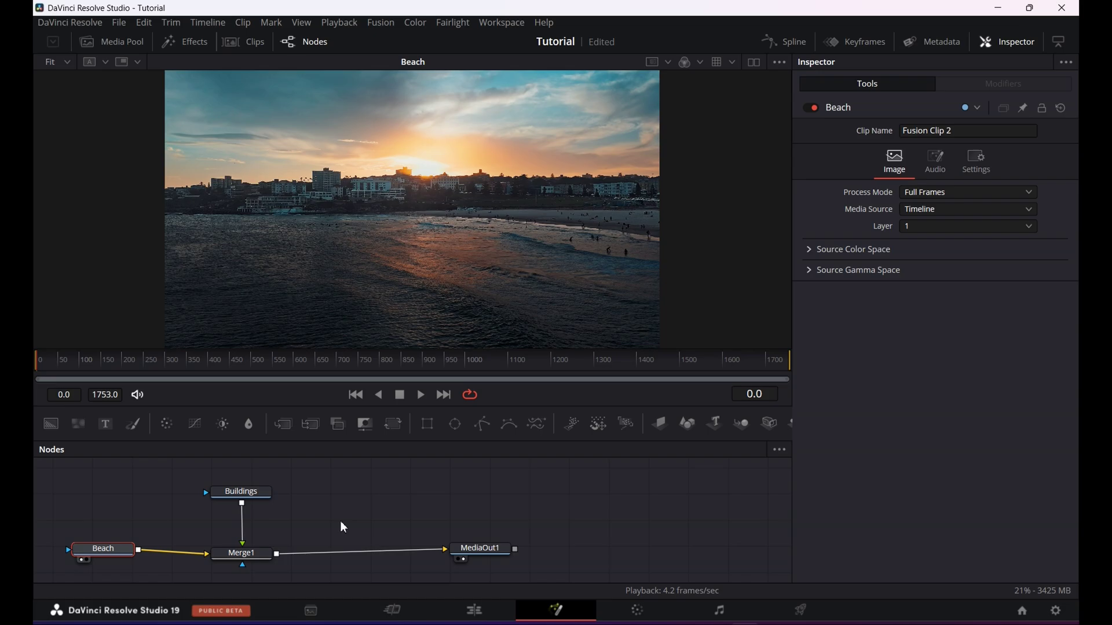
Rearrange the nodes with Beach above and Buildings left of Merge1.
drag(119, 553, 328, 494)
drag(242, 495, 130, 557)
drag(299, 495, 265, 494)
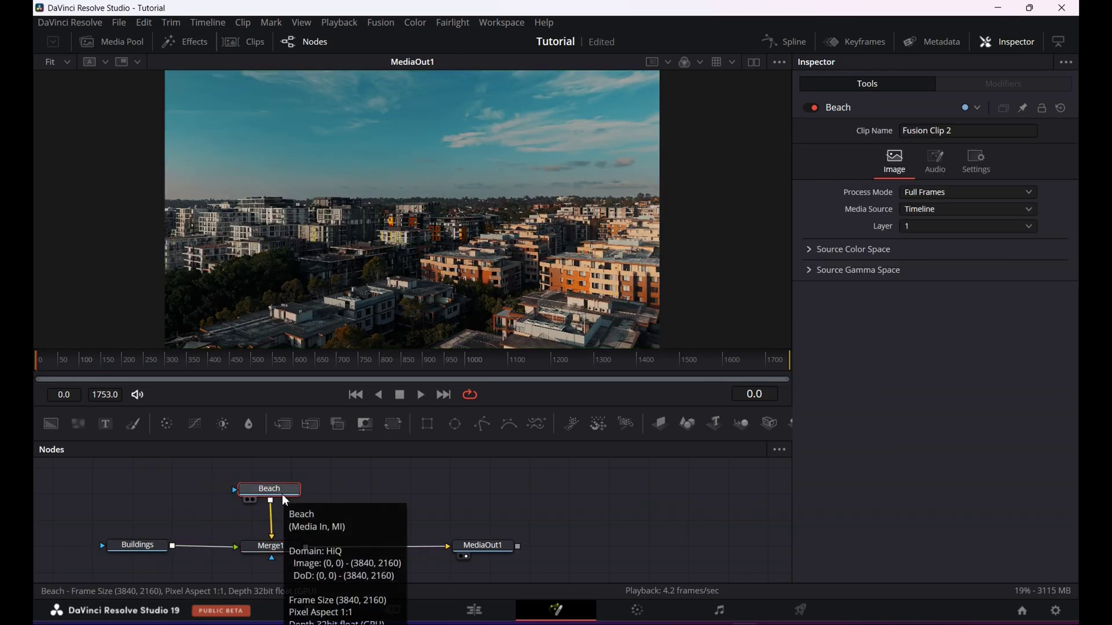
Add a Transform node after Beach and make room in the node graph.
key(shift+space)
text(tr)
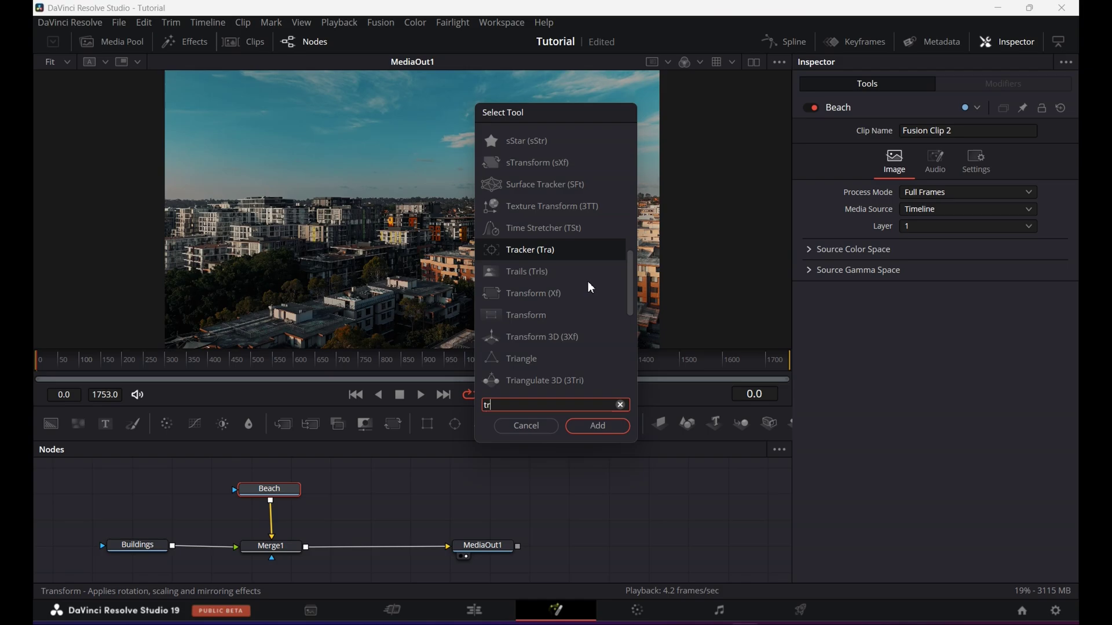
text(ansform)
click(581, 428)
drag(287, 499, 286, 490)
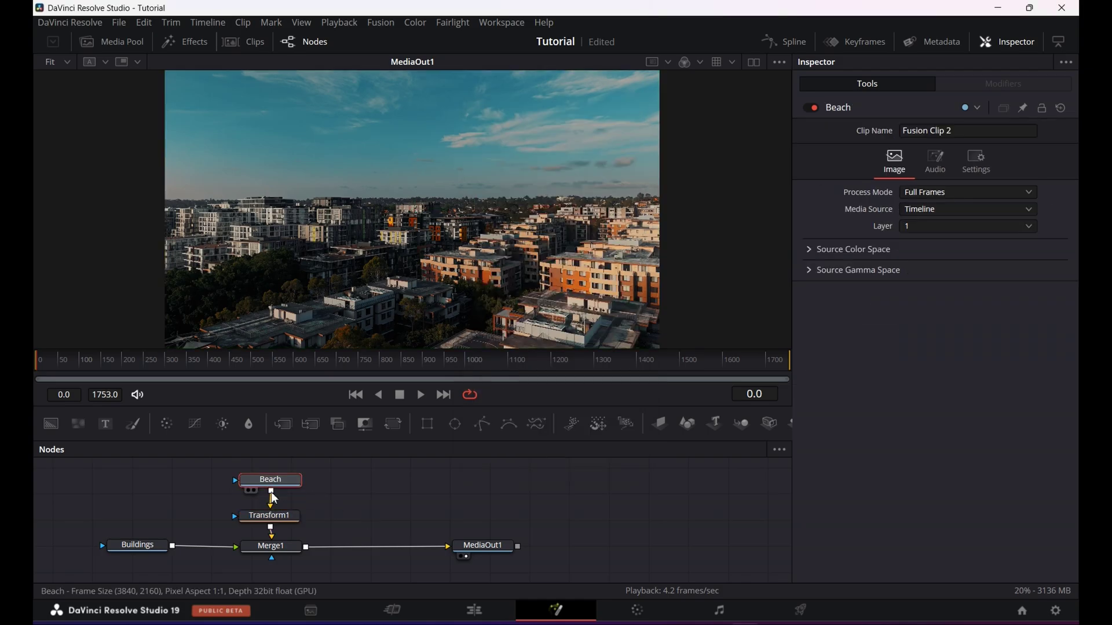
drag(157, 549, 127, 550)
Mask Buildings with a Rectangle covering the full width up to the skyline.
click(129, 550)
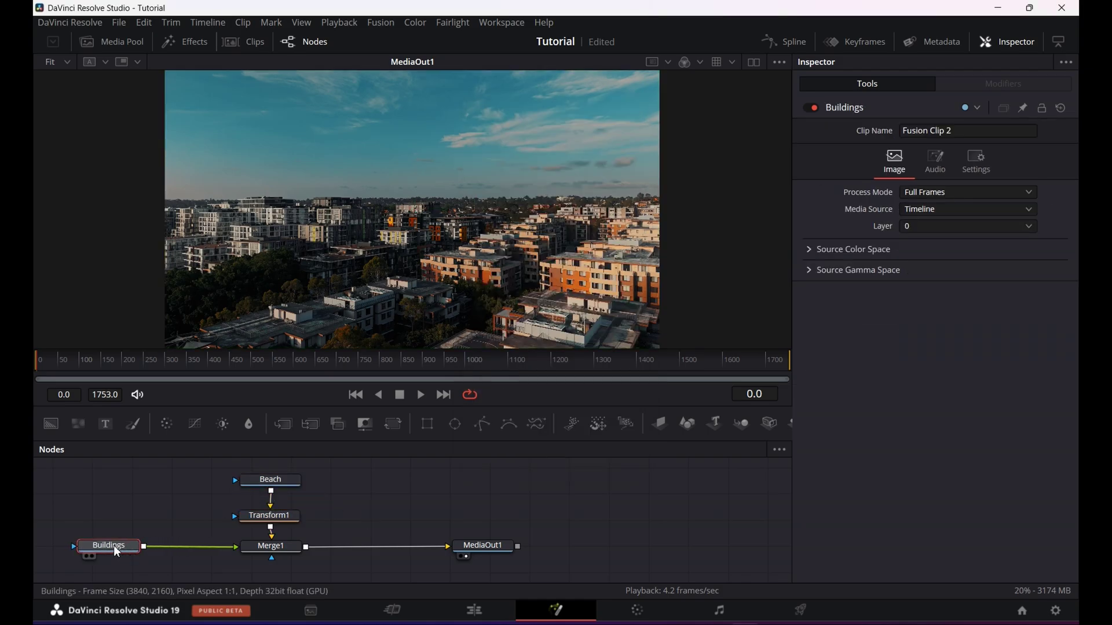
click(427, 426)
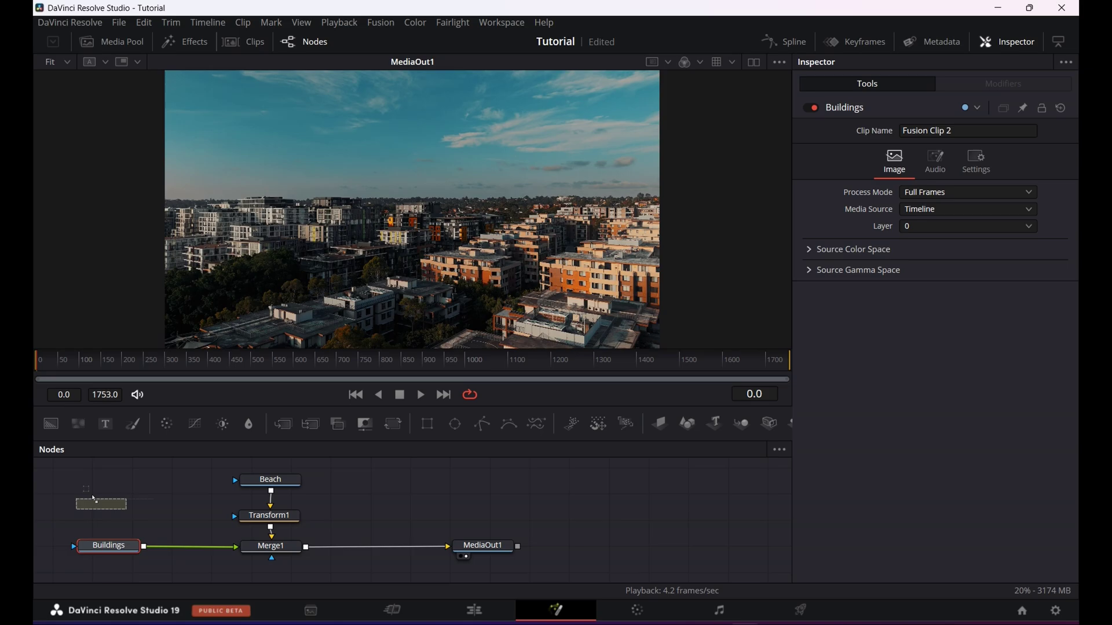
drag(129, 502, 110, 547)
scroll(572, 237, down, 2)
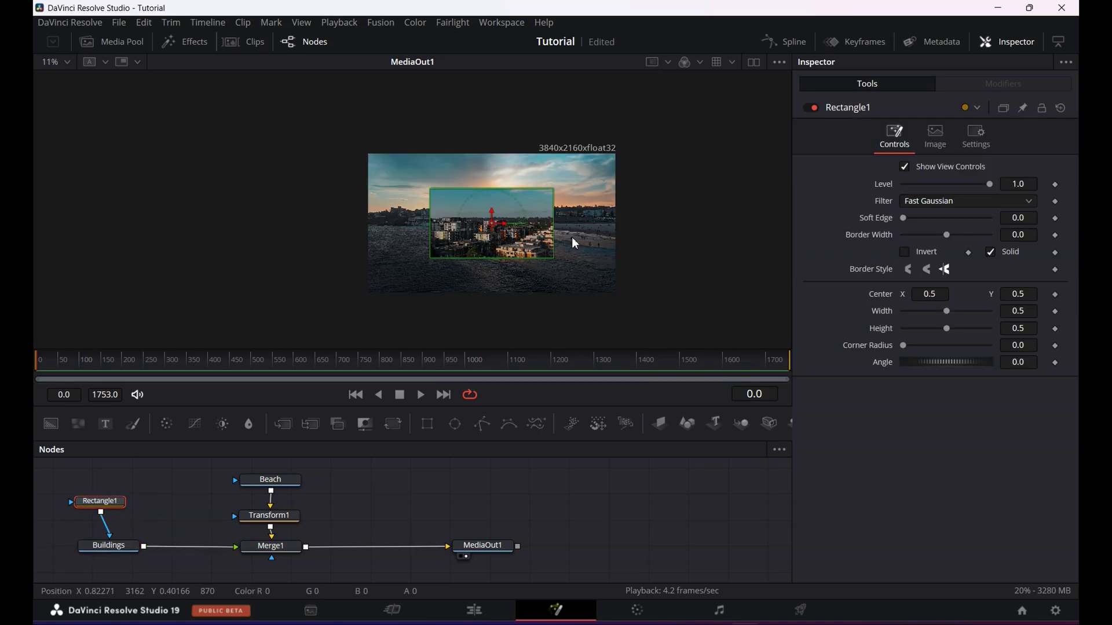
scroll(571, 237, up, 2)
drag(416, 187, 412, 256)
drag(533, 254, 663, 258)
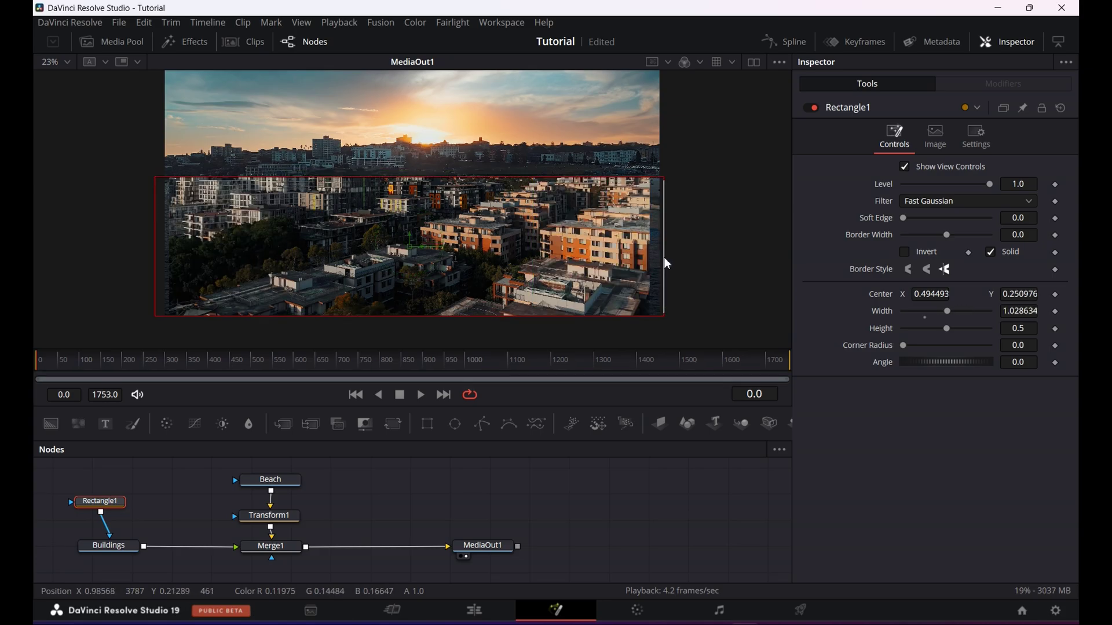
drag(516, 177, 473, 142)
drag(658, 168, 661, 166)
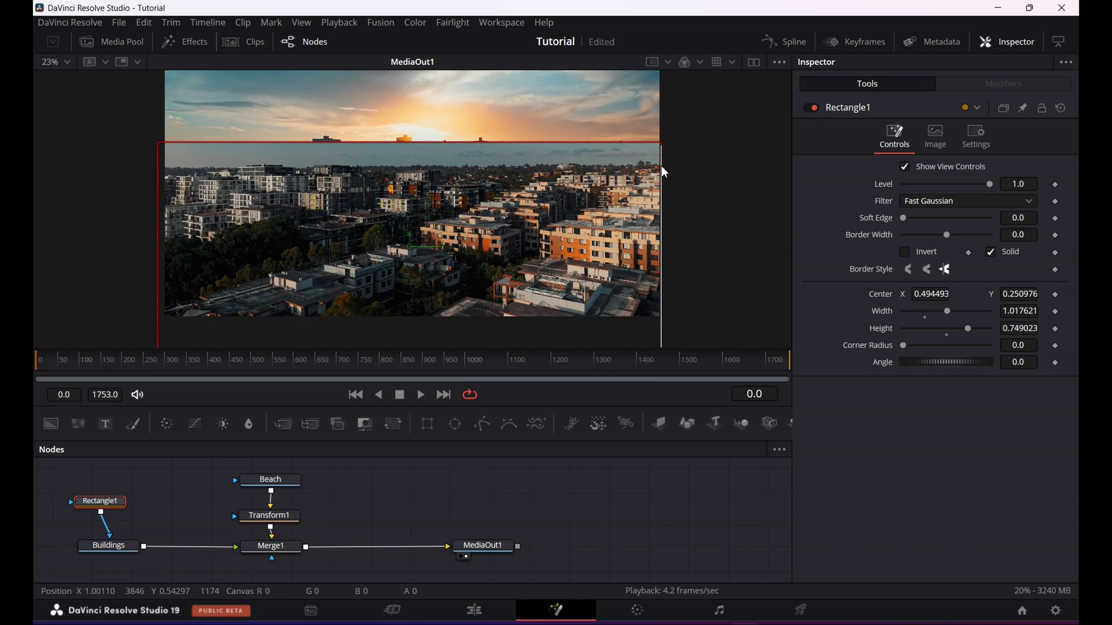
drag(423, 143, 427, 152)
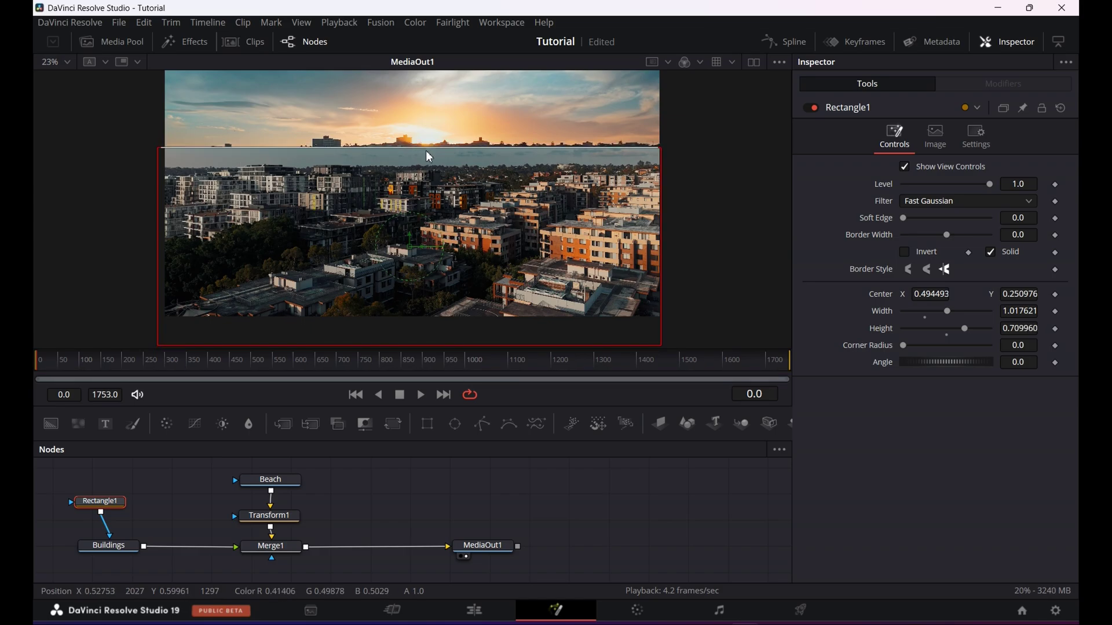
click(270, 515)
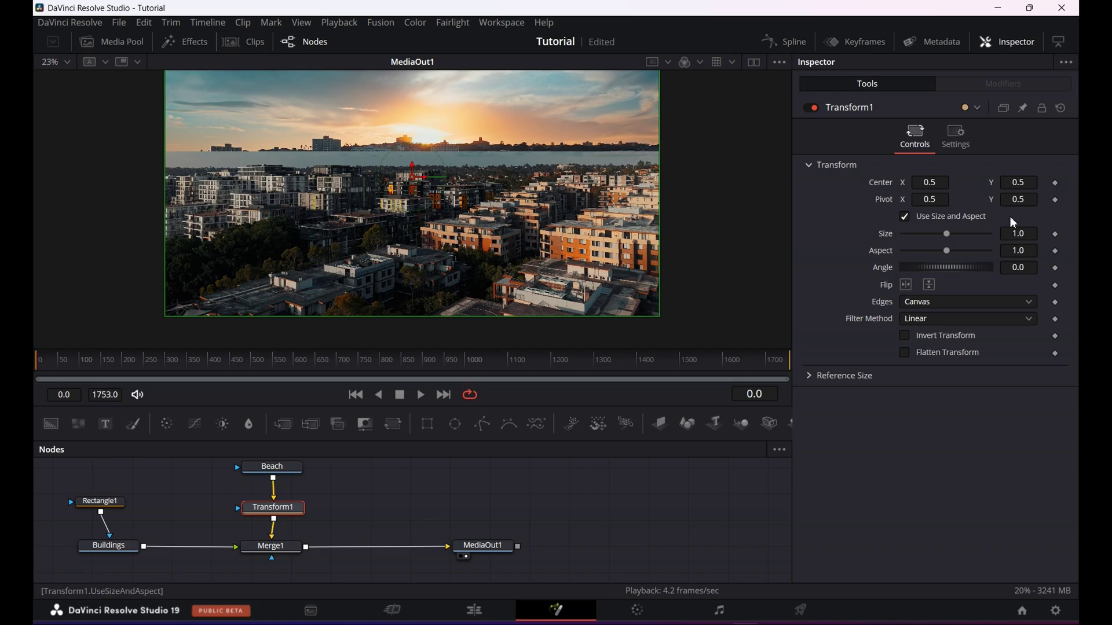
Rotate the Beach image to 180° in Transform1 and raise Center Y to about 1.076.
click(1027, 268)
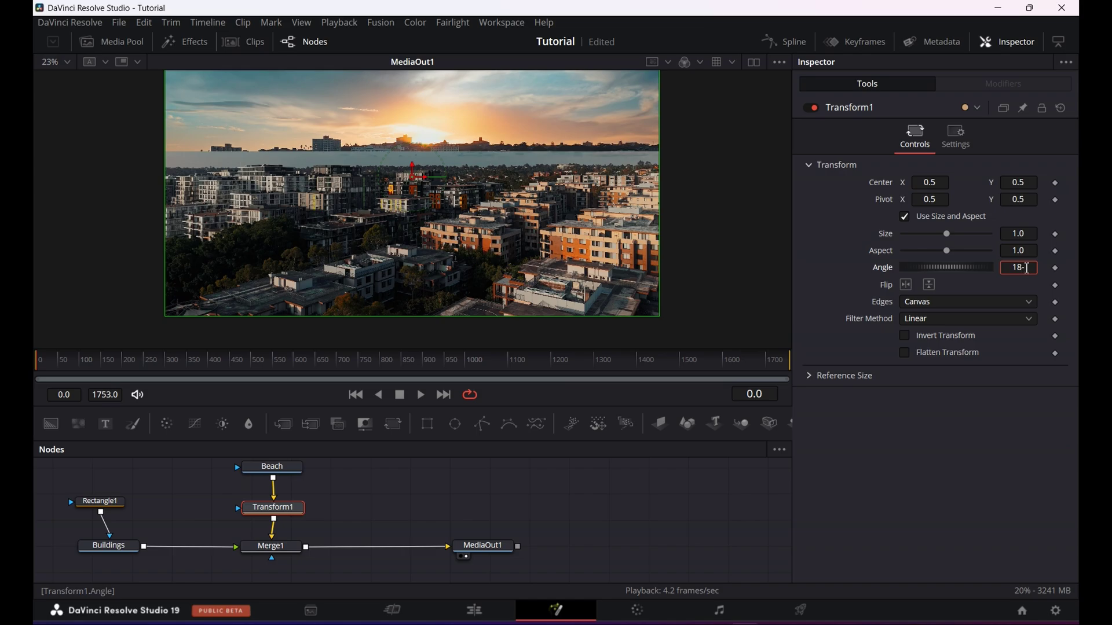
key(Tab)
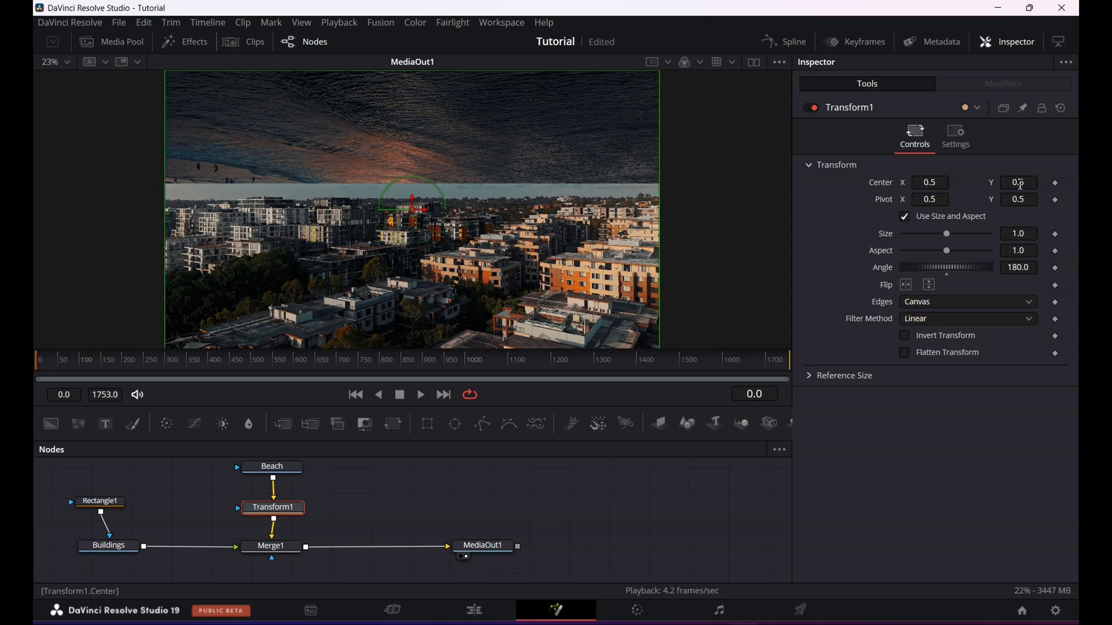
drag(1021, 185, 1063, 184)
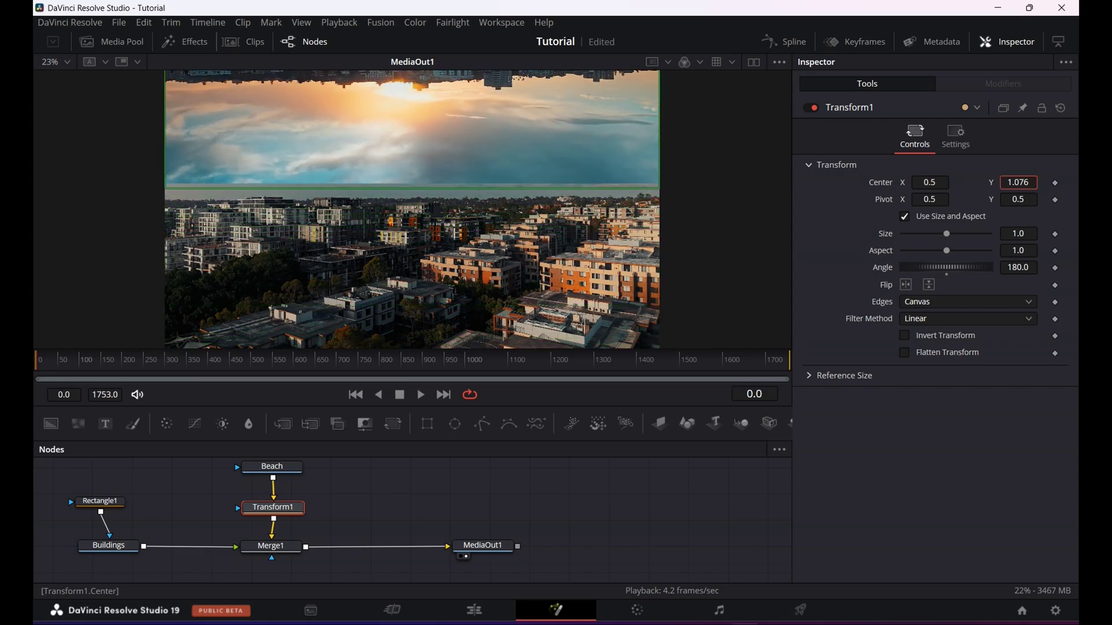
Soften Rectangle1's edge and check the result in the final composite.
click(113, 509)
drag(102, 511, 114, 511)
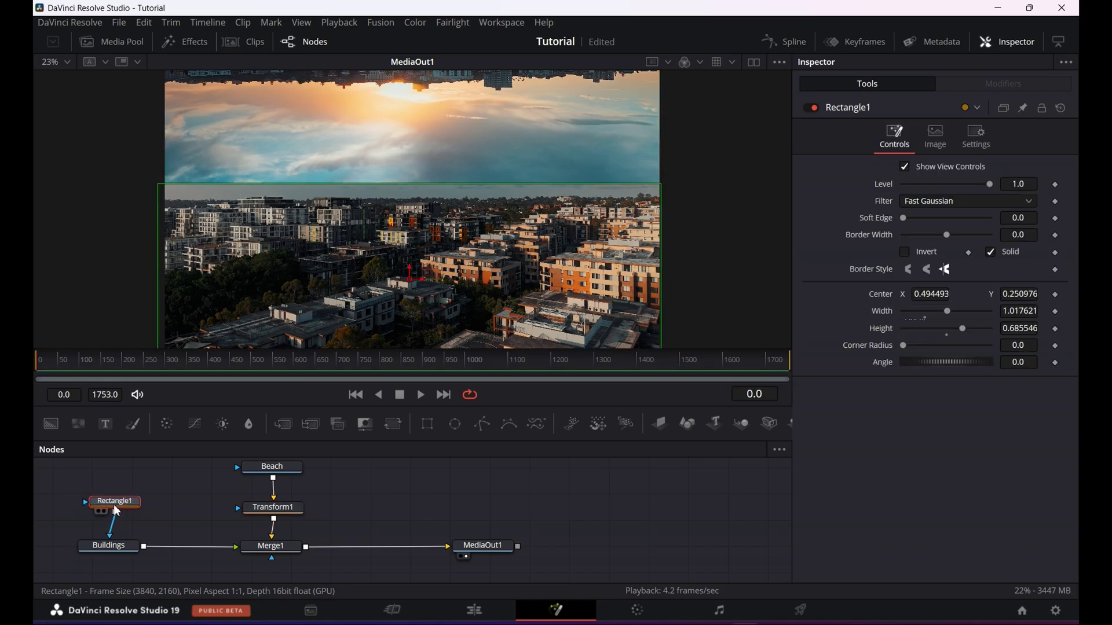
drag(903, 218, 951, 238)
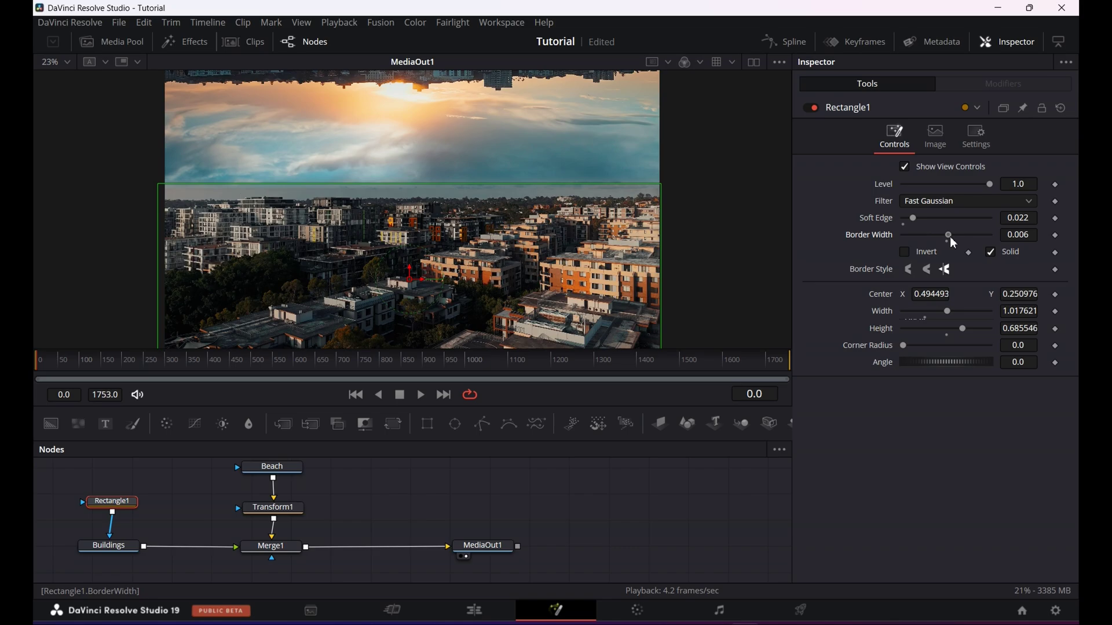
click(487, 546)
scroll(476, 227, up, 4)
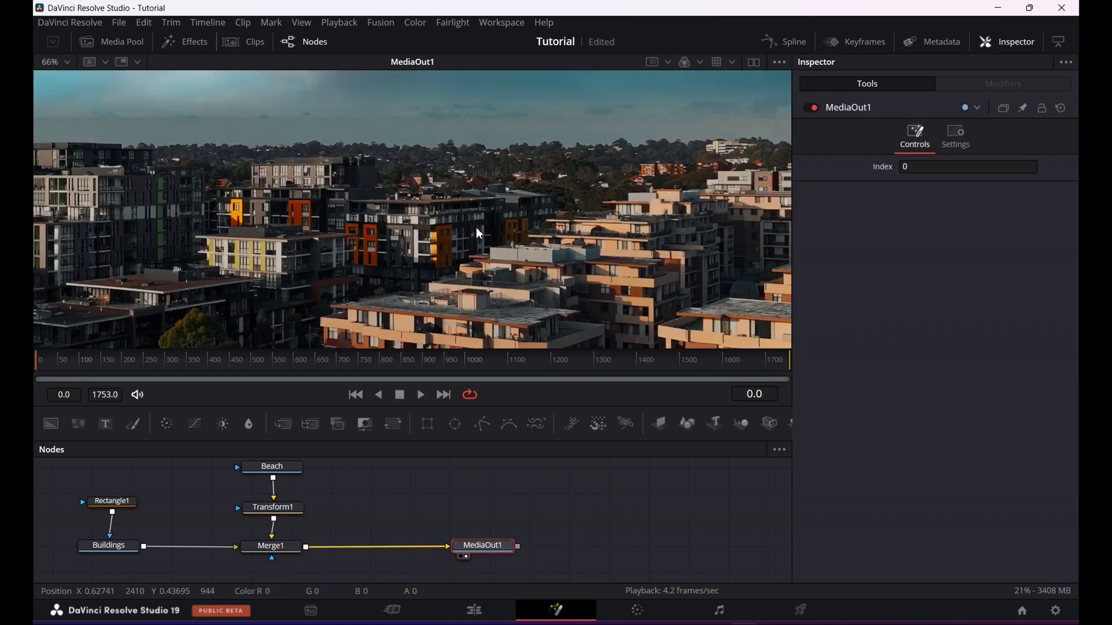
scroll(476, 227, down, 1)
scroll(429, 184, down, 1)
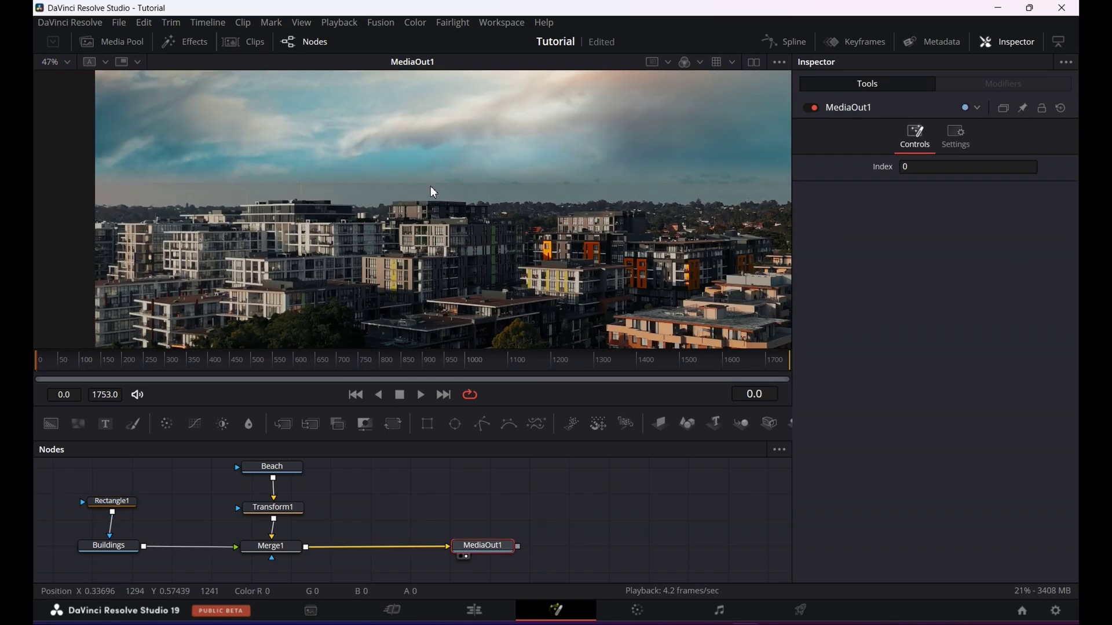
scroll(470, 465, right, 3)
scroll(496, 463, left, 4)
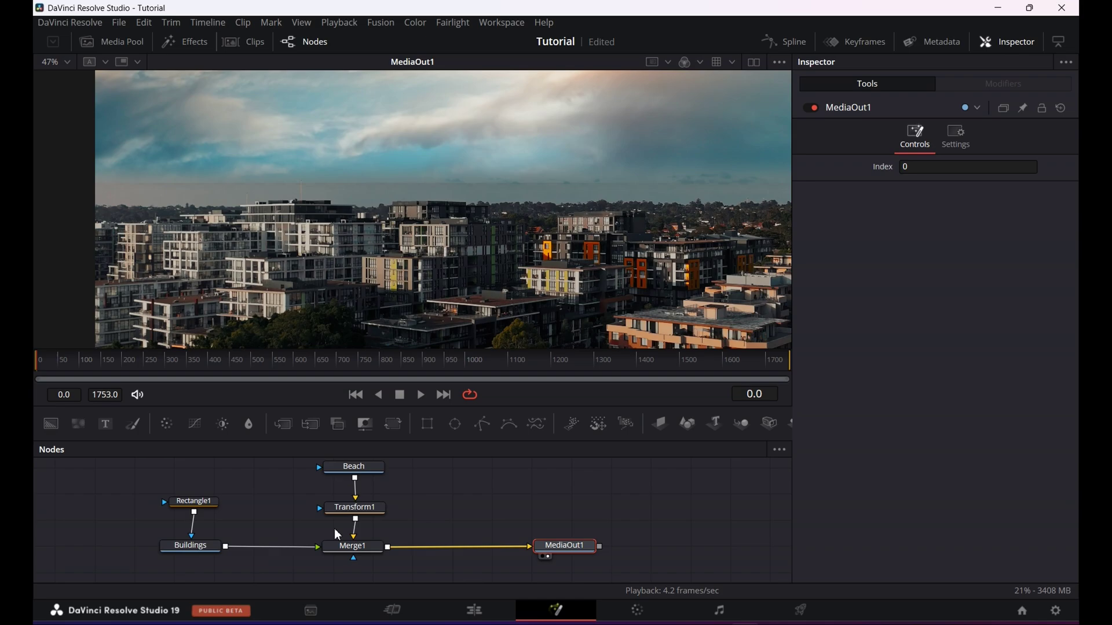
Fine-tune Soft Edge to 0.0157 and Border Width to 0.022, lowering the mask height to 0.654426.
click(194, 500)
scroll(678, 197, right, 2)
scroll(679, 199, down, 1)
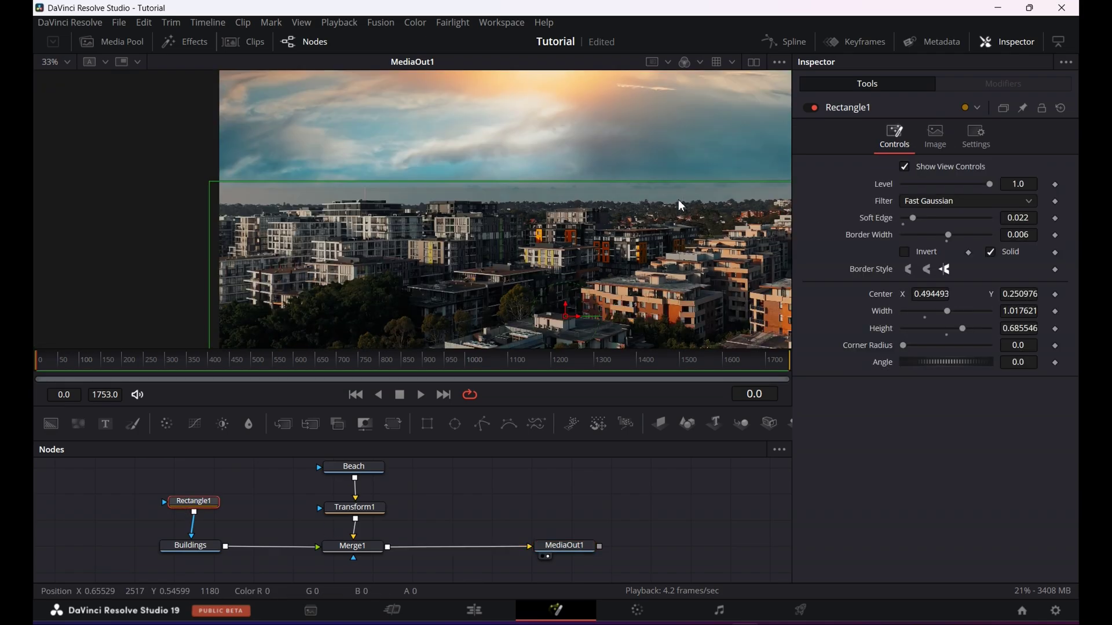
drag(913, 218, 953, 235)
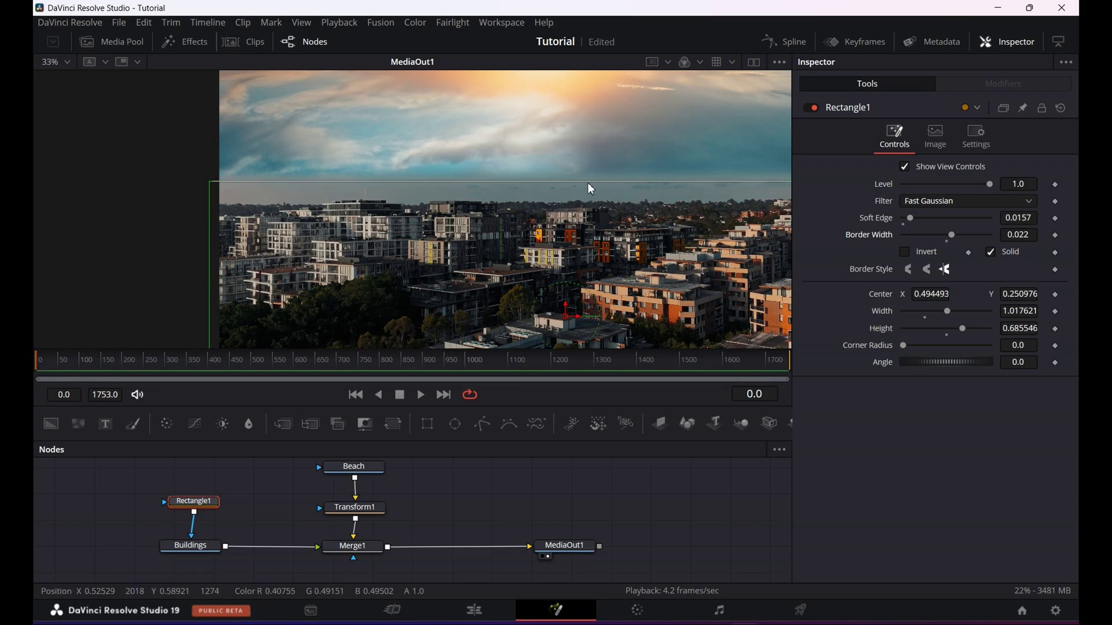
drag(589, 186, 592, 195)
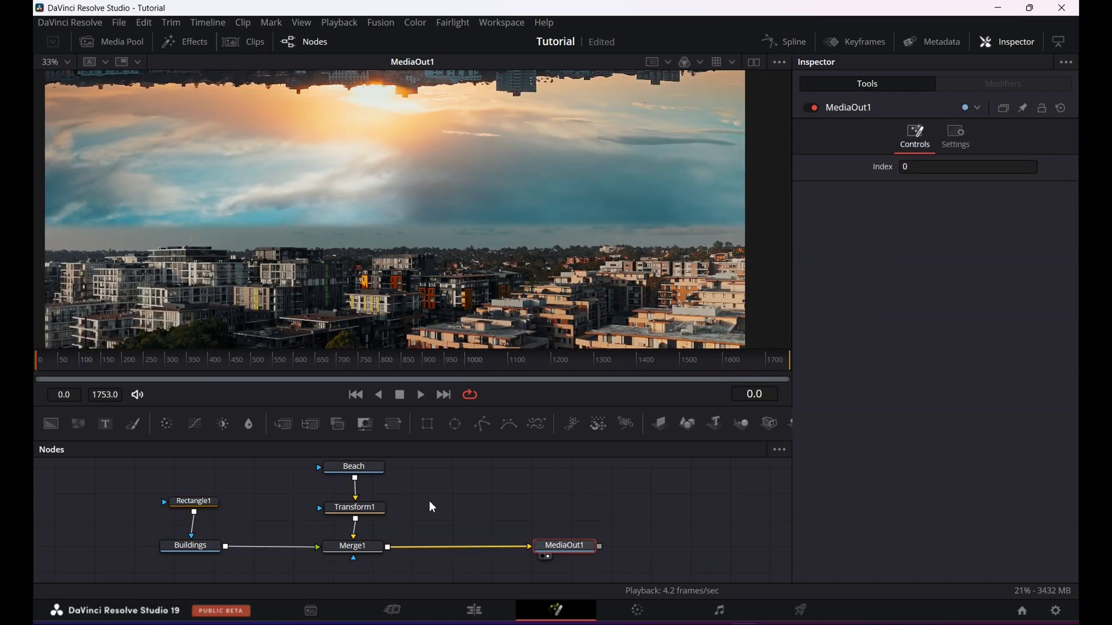
scroll(429, 501, up, 3)
drag(354, 547, 361, 513)
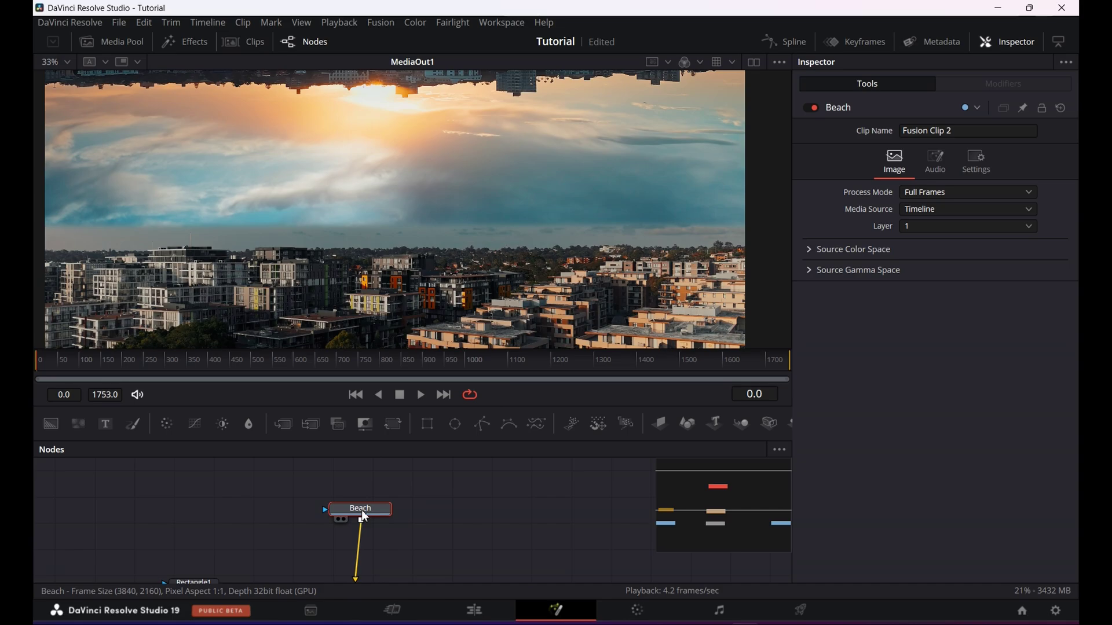
Add a ColorCorrector1 node after Beach.
key(shift+space)
text(Transform)
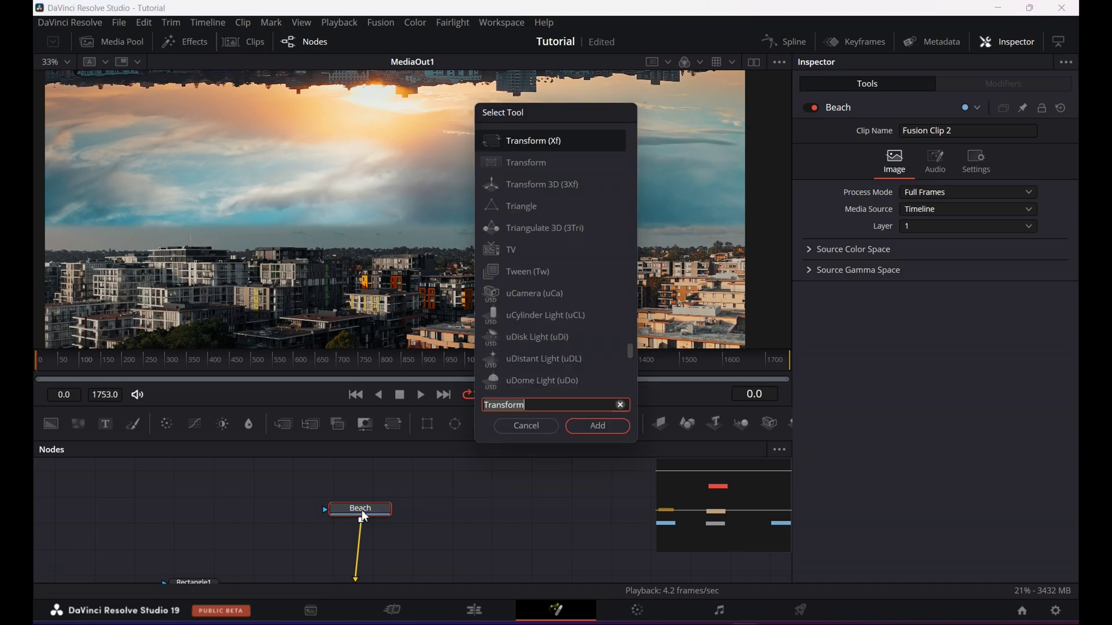
text(colo)
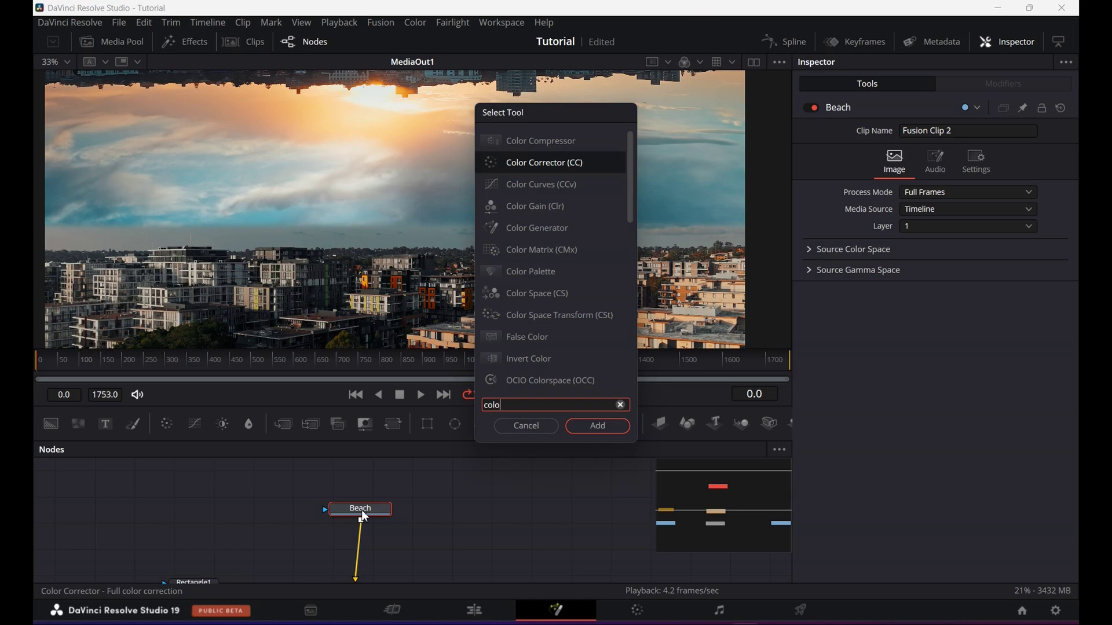
click(605, 427)
drag(368, 510, 362, 493)
click(350, 533)
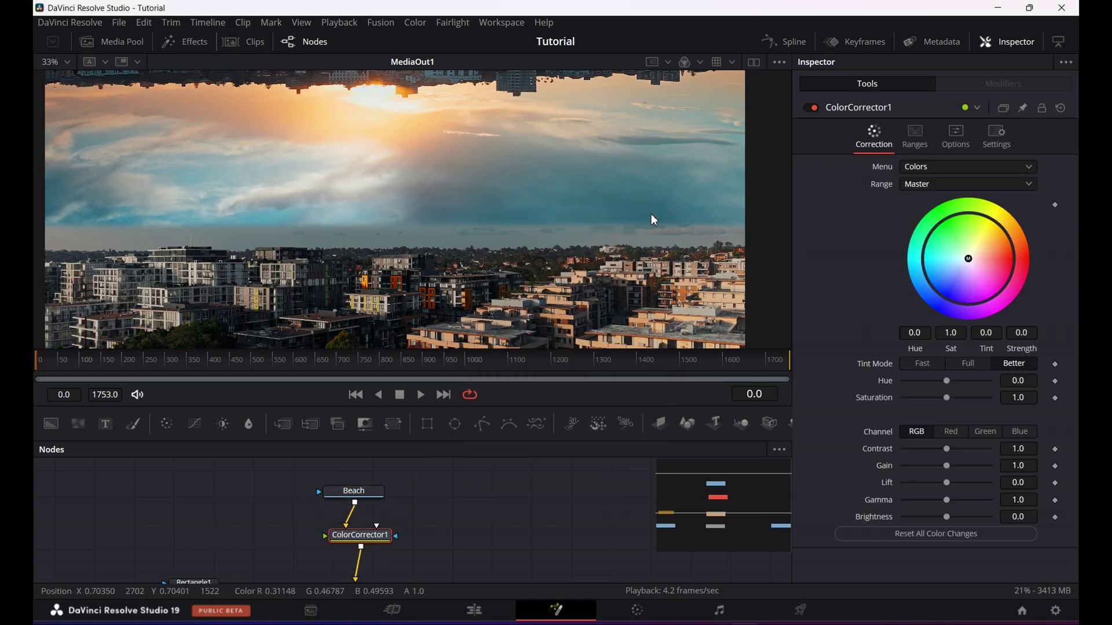
Adjust the sky's tint and keyframe Saturation at 0.56.
drag(963, 269, 985, 261)
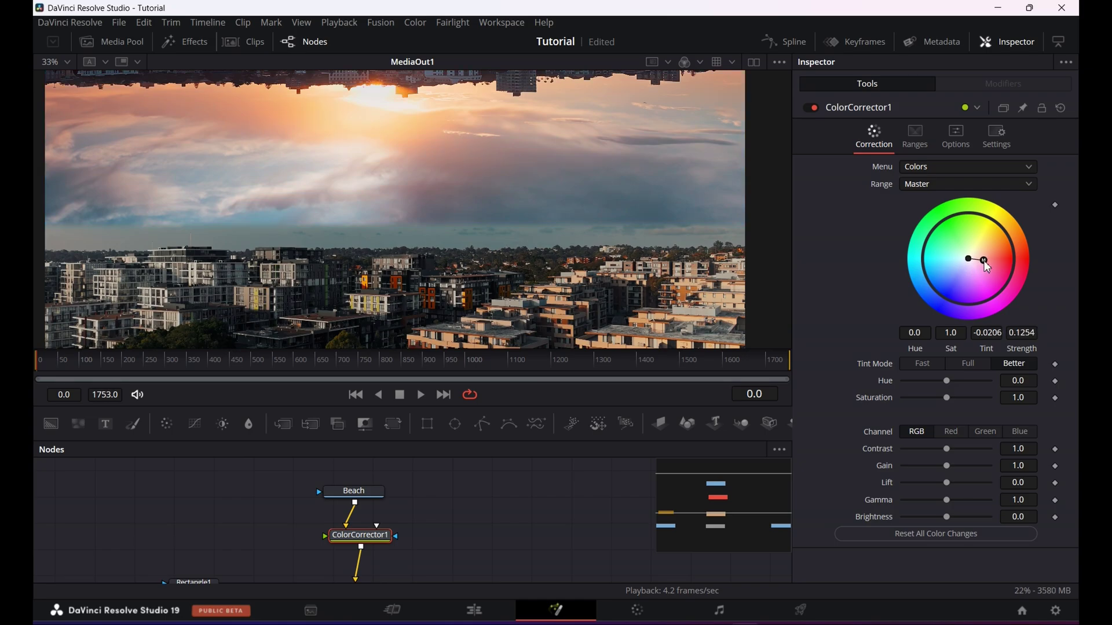
double_click(1022, 255)
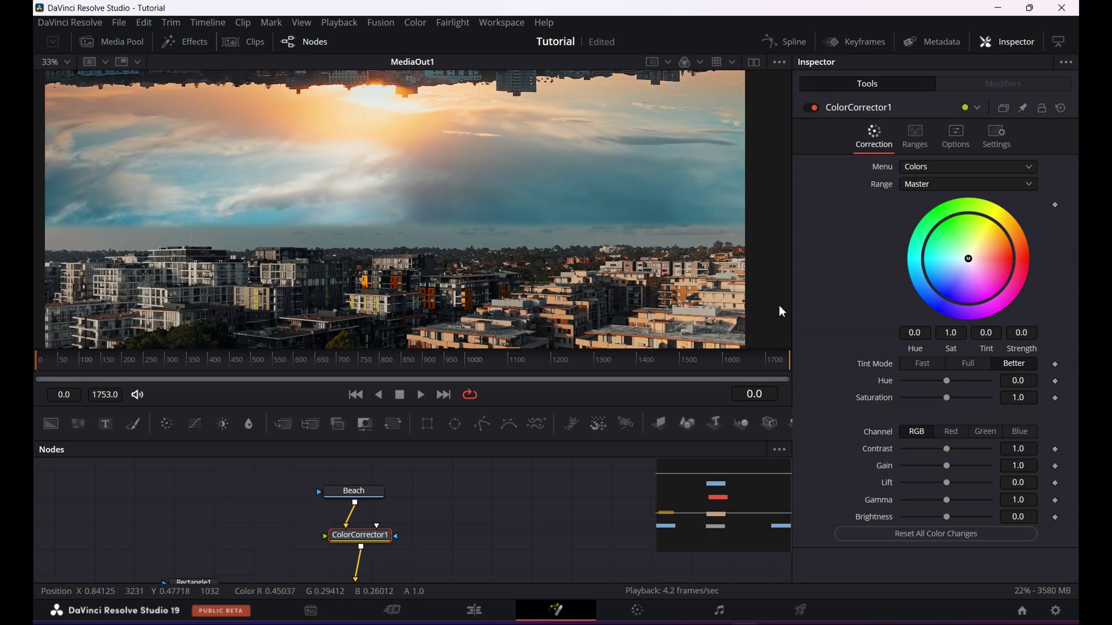
mouse_move(944, 398)
mouse_down()
mouse_move(912, 401)
mouse_move(923, 402)
mouse_up()
click(1055, 398)
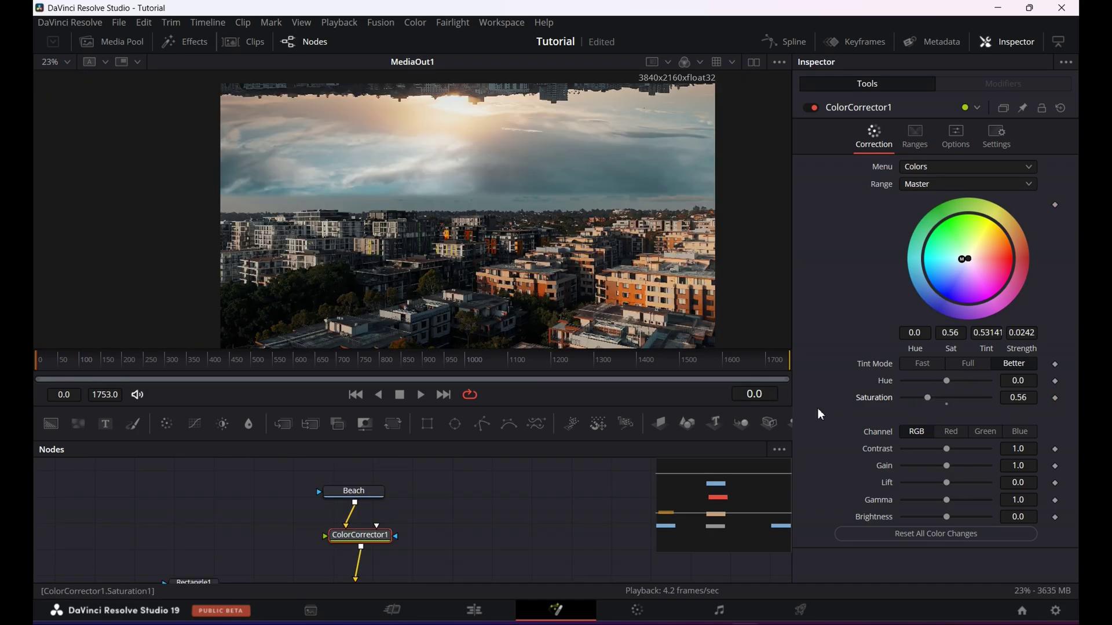
scroll(380, 547, down, 2)
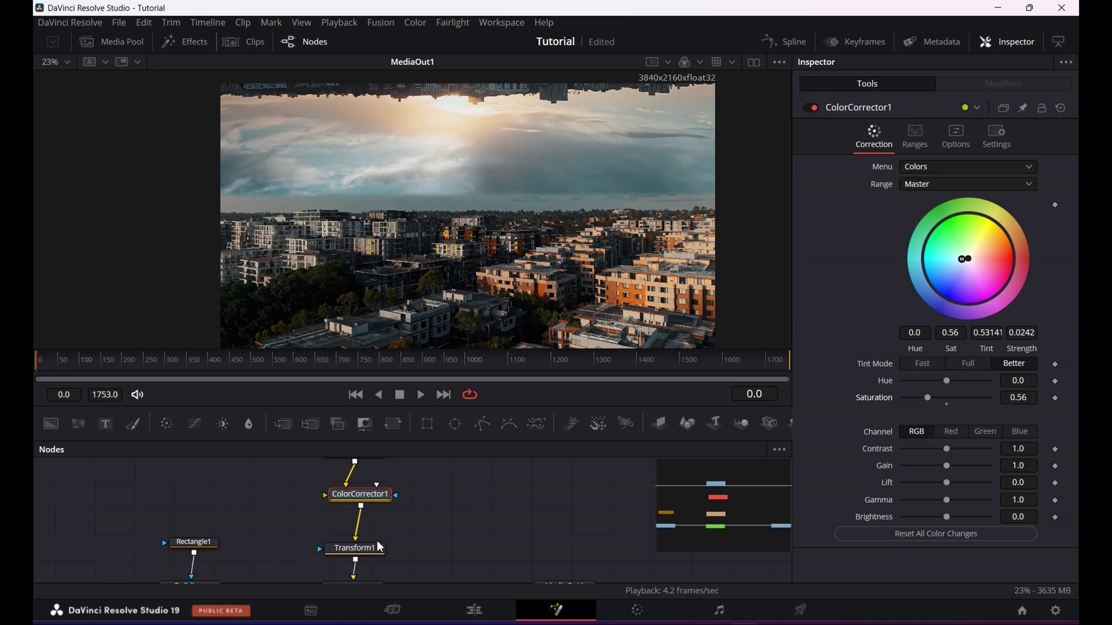
Soften Rectangle1's edge, lower its top edge, and nudge the sky's vertical position.
click(194, 542)
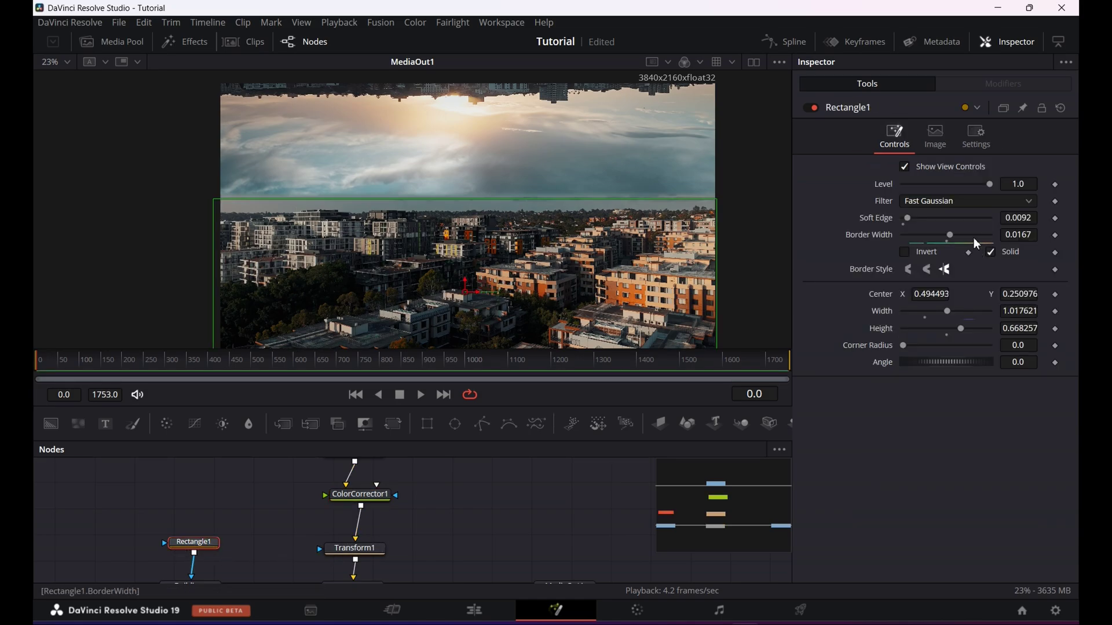
drag(909, 218, 955, 237)
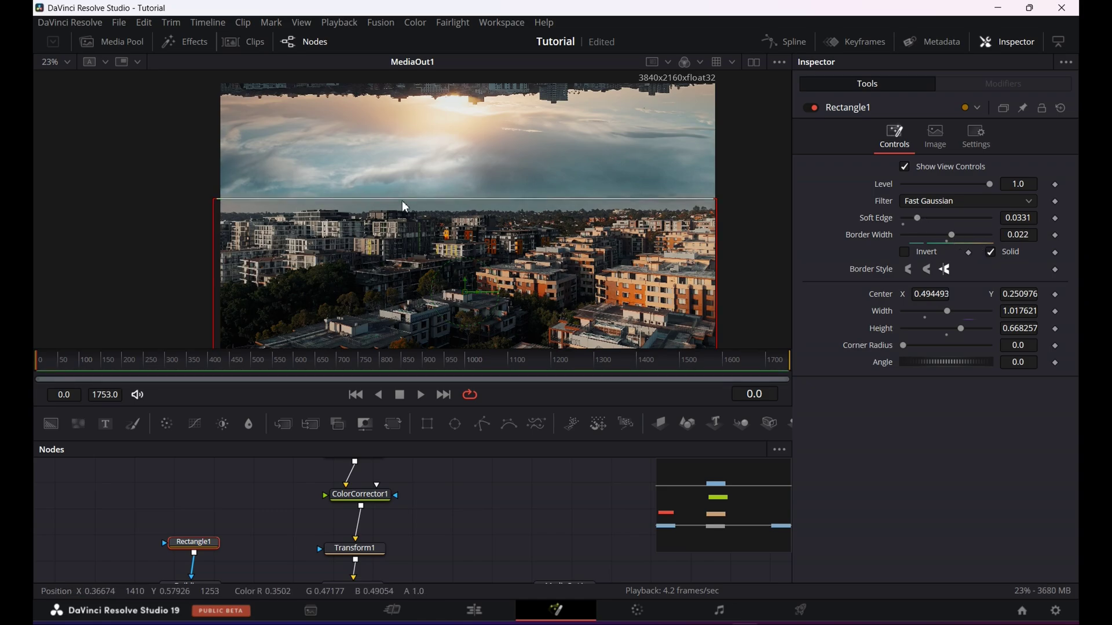
drag(402, 200, 402, 203)
click(354, 548)
drag(1018, 183, 1008, 182)
Settle Rectangle1 at Soft Edge 0.0189 and Height 0.653580, then view the final output.
click(194, 542)
scroll(587, 571, down, 2)
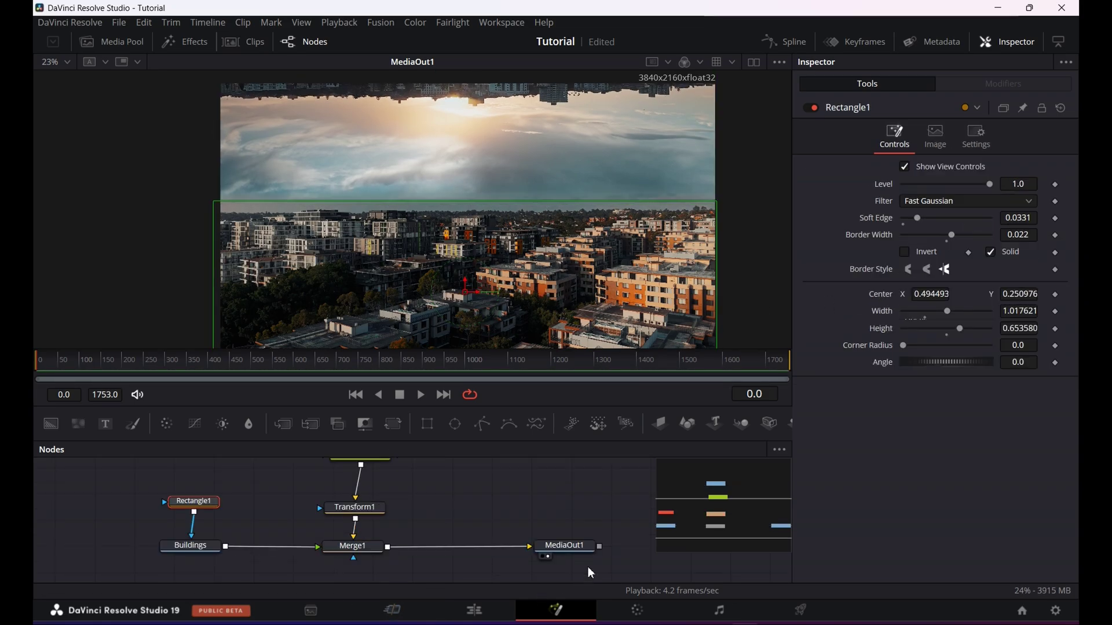
drag(910, 225, 953, 239)
click(640, 325)
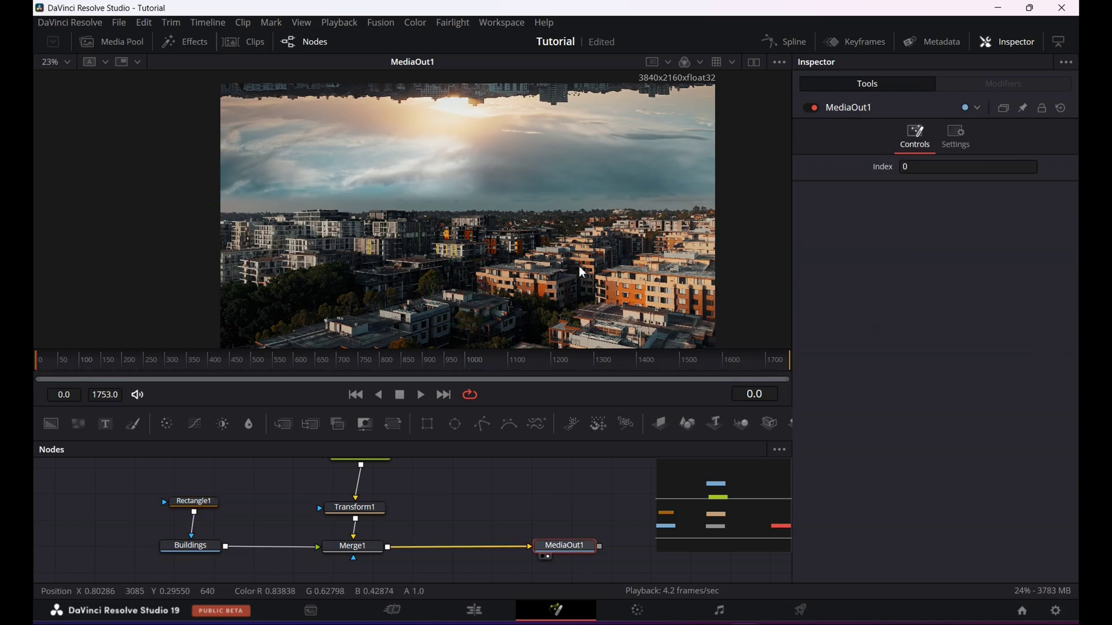
scroll(536, 250, up, 4)
scroll(526, 263, down, 4)
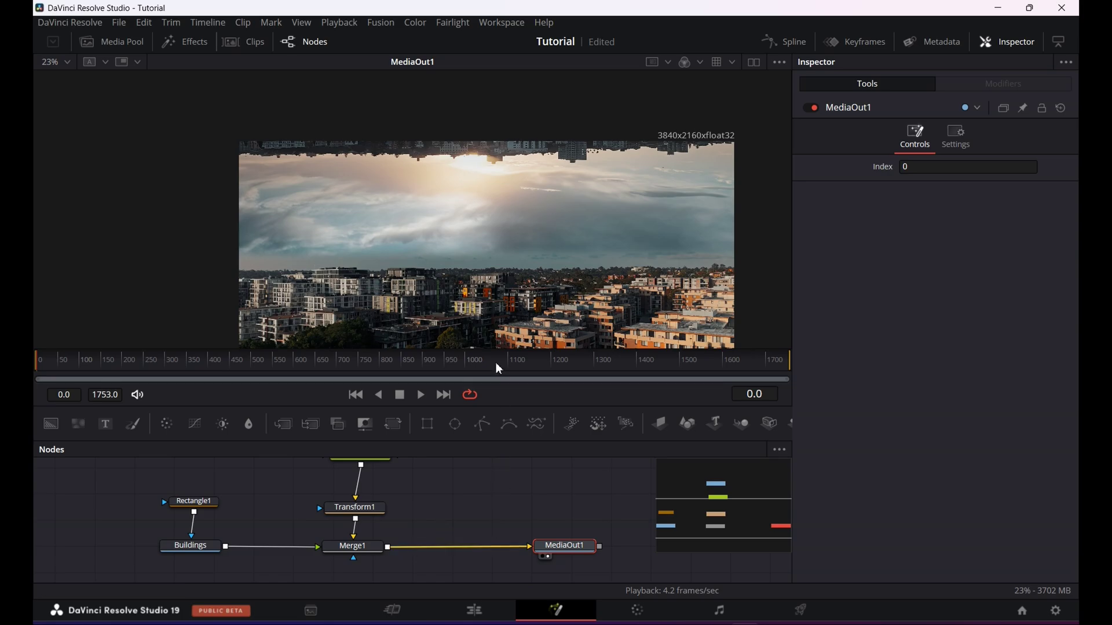
Insert a Transform (Xf) node after Merge1 so it feeds MediaOut1.
drag(566, 547, 594, 547)
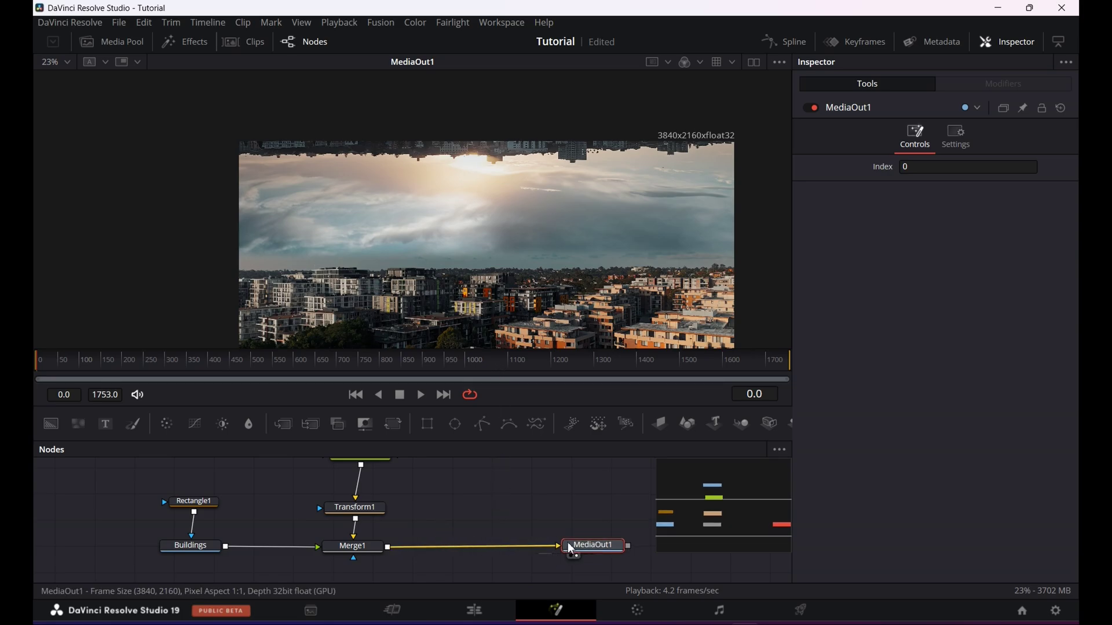
click(358, 551)
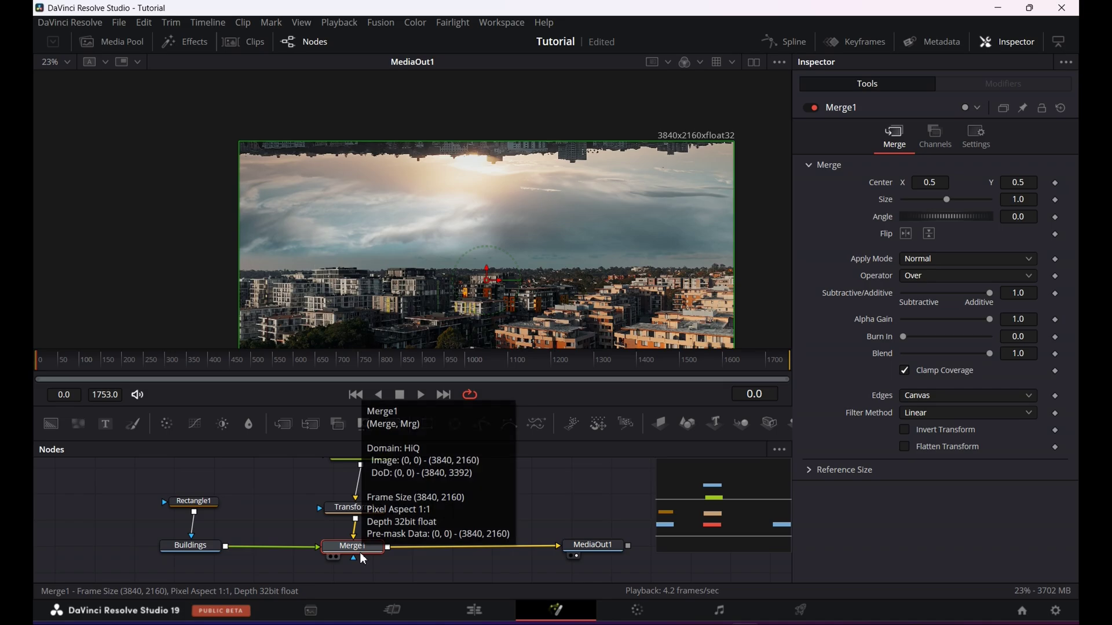
key(shift+space)
text(colo)
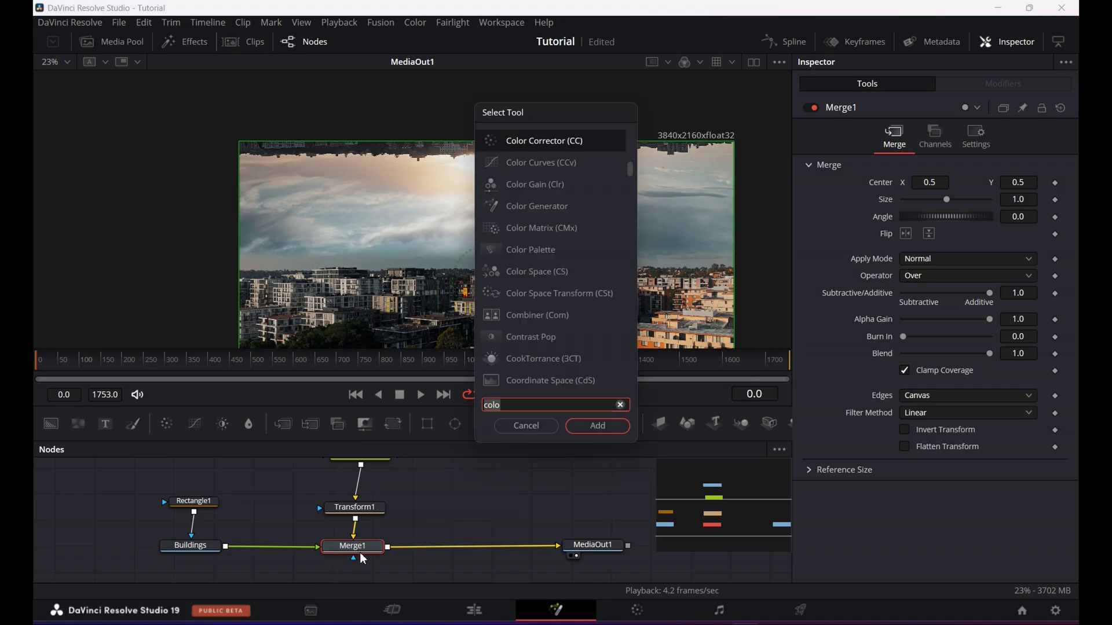
key(BackSpace)
key(BackSpace)
key(BackSpace)
key(BackSpace)
text(tran)
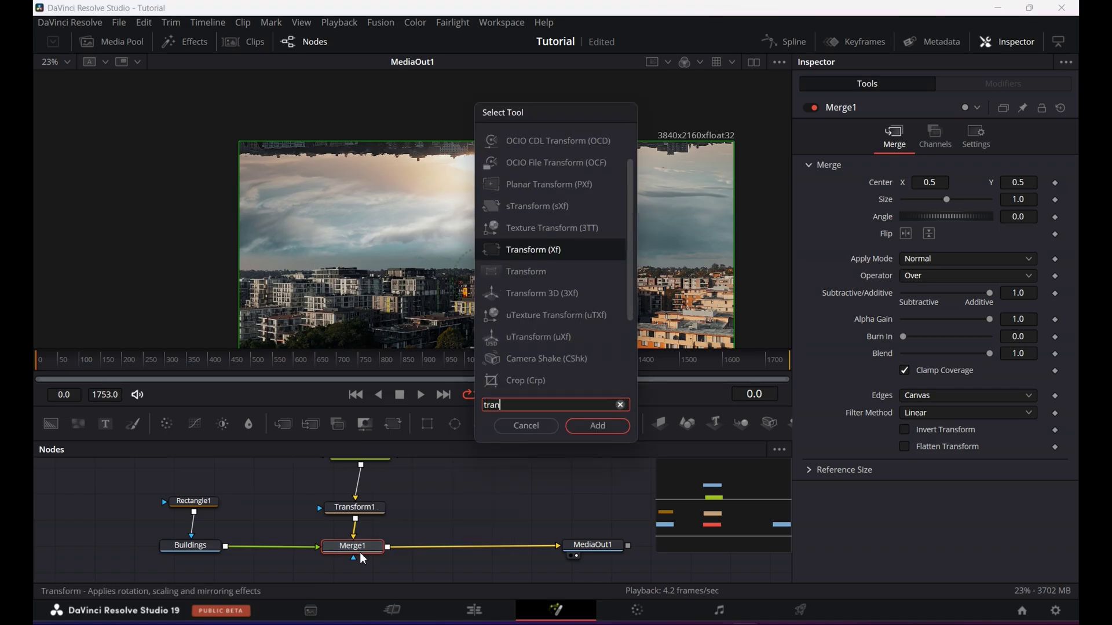
click(598, 426)
drag(435, 543, 462, 548)
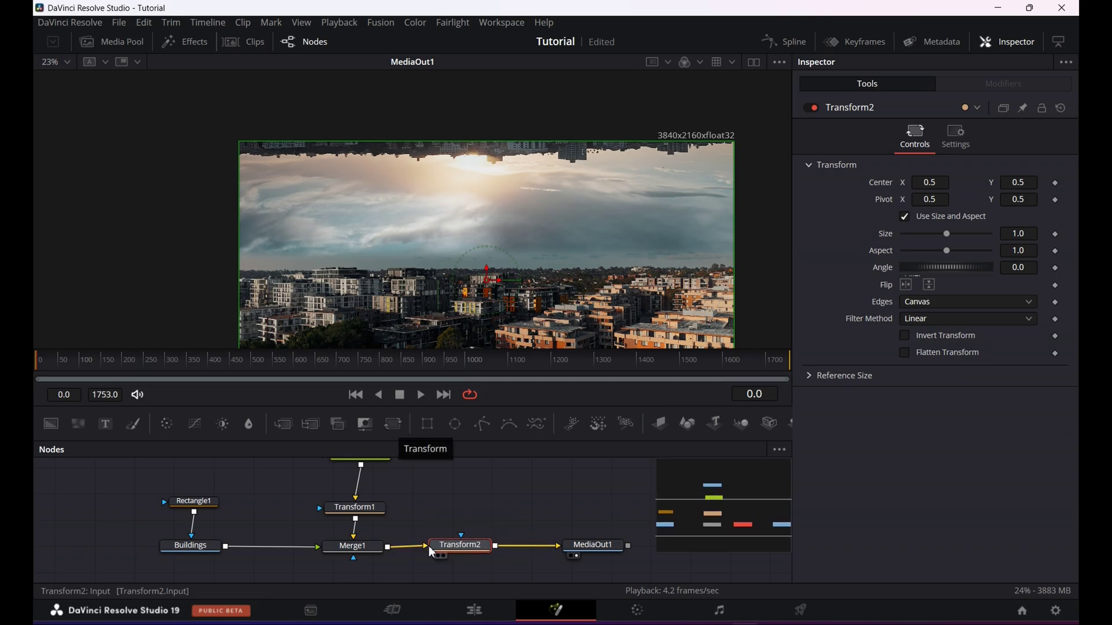
scroll(534, 229, down, 1)
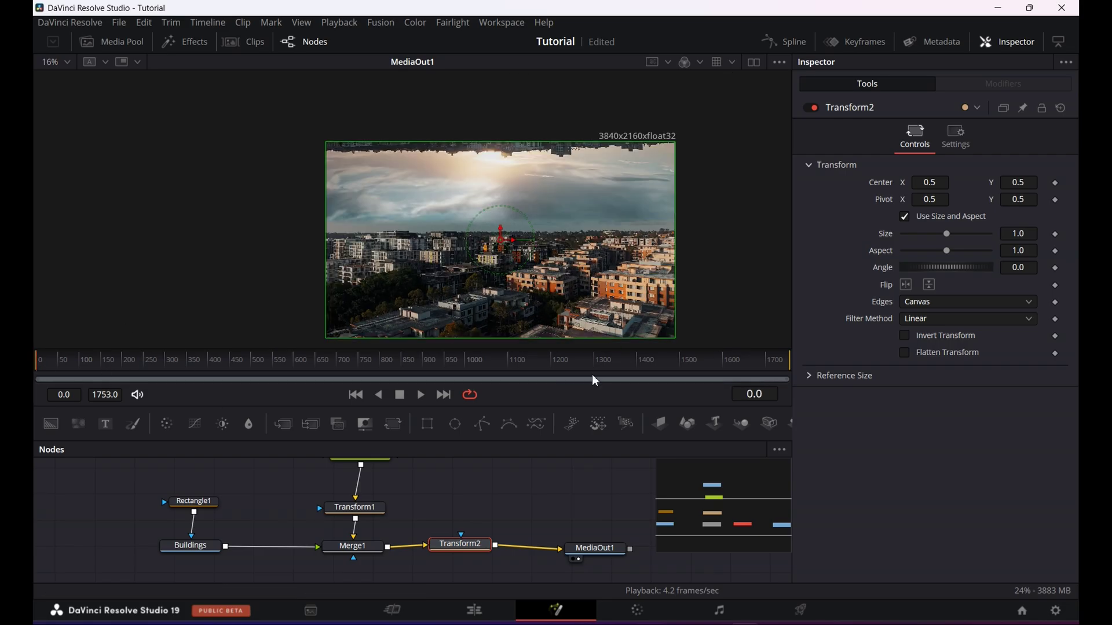
scroll(653, 303, down, 1)
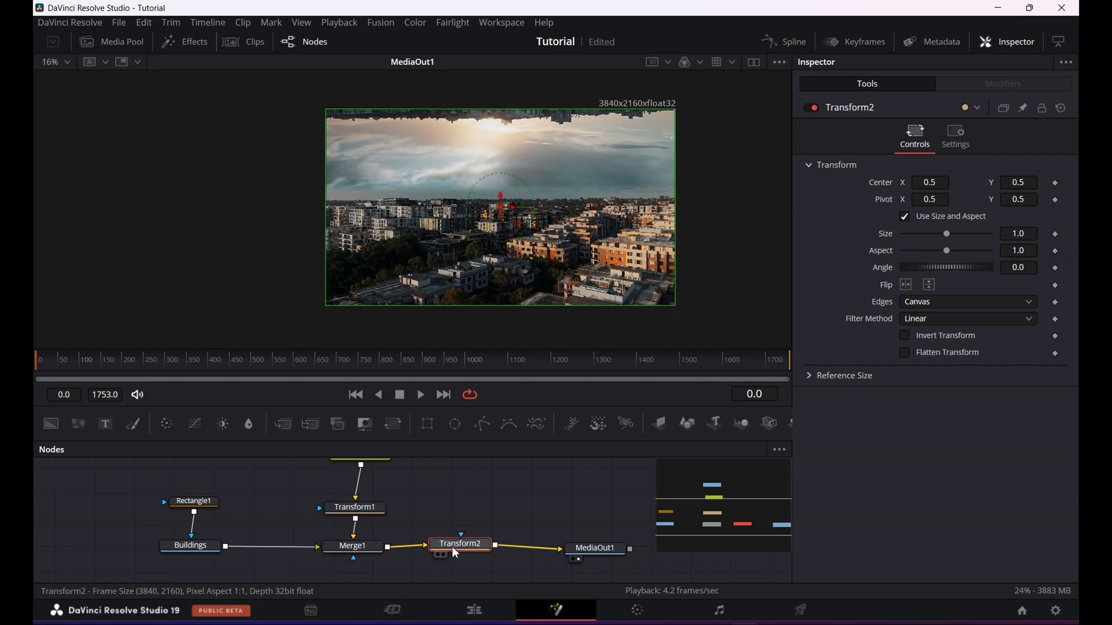
drag(1018, 183, 1036, 182)
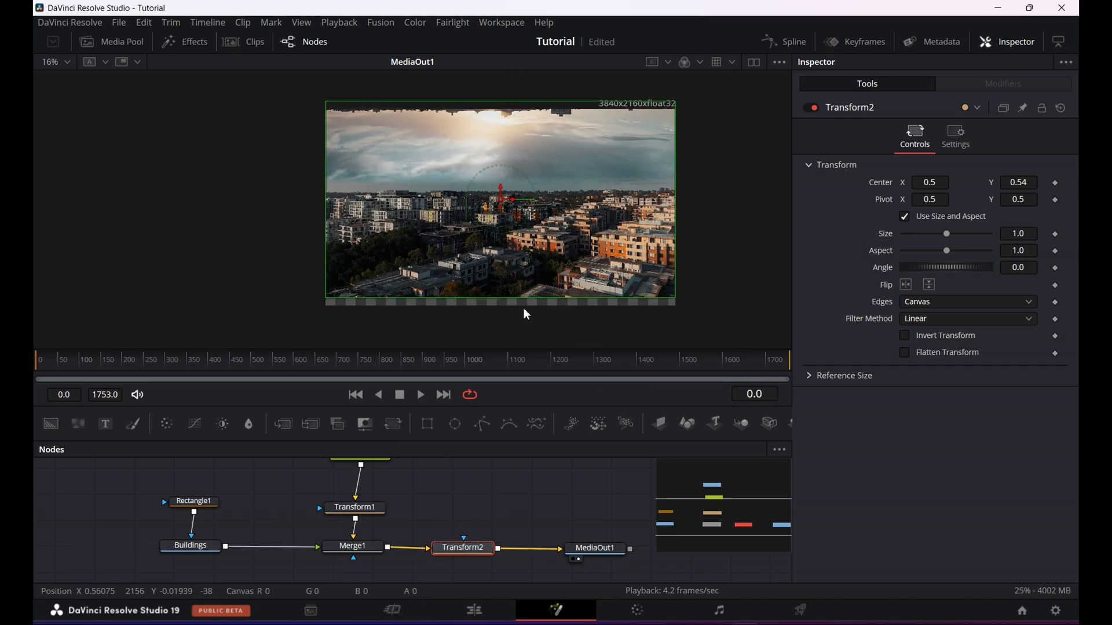
drag(948, 238, 950, 241)
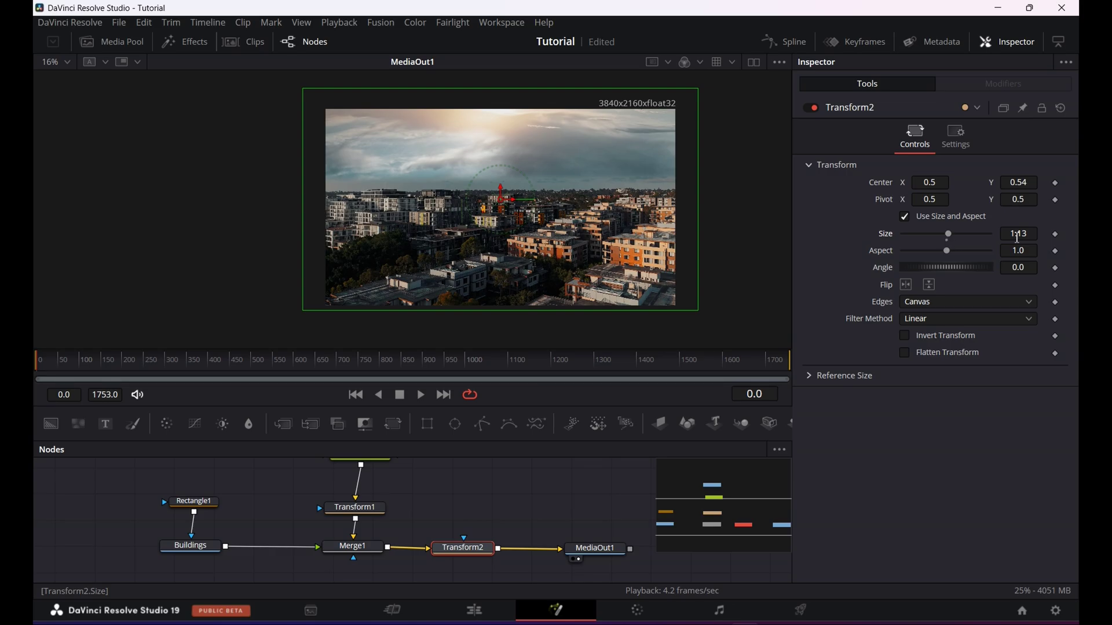
double_click(947, 240)
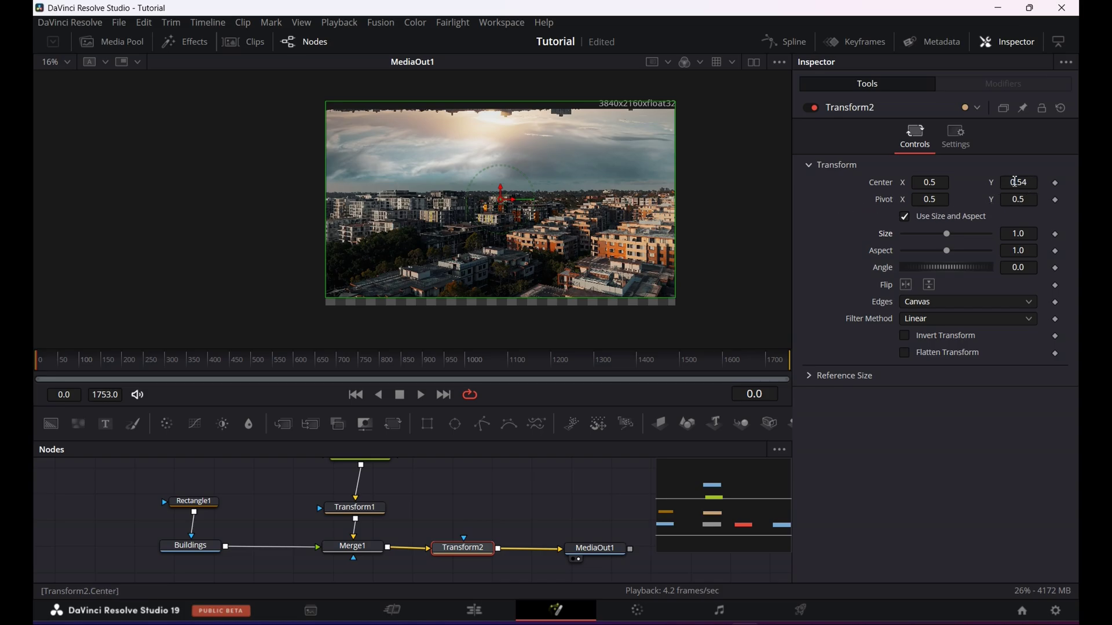
click(1015, 182)
text(0.5)
key(Tab)
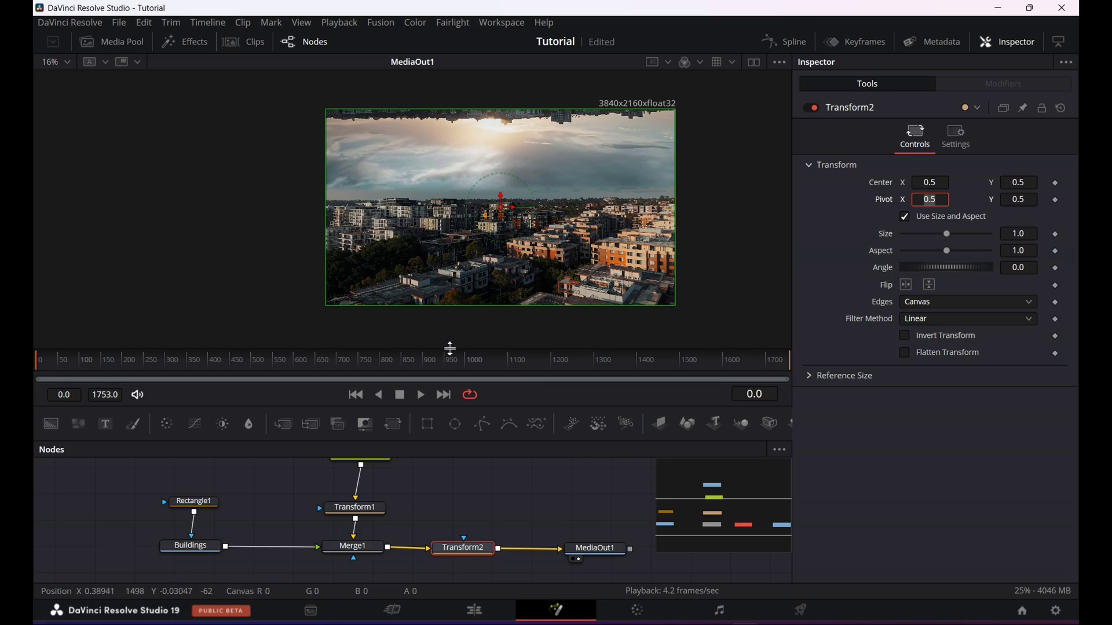
On the Edit page, apply 2.35 output blanking to letterbox the timeline.
click(493, 617)
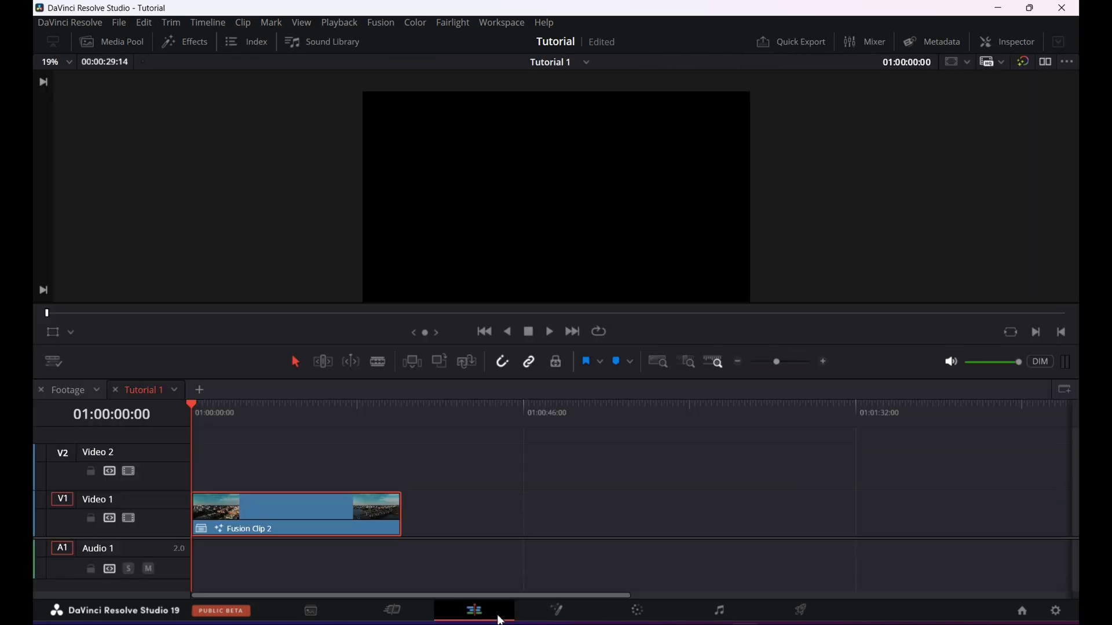
click(201, 26)
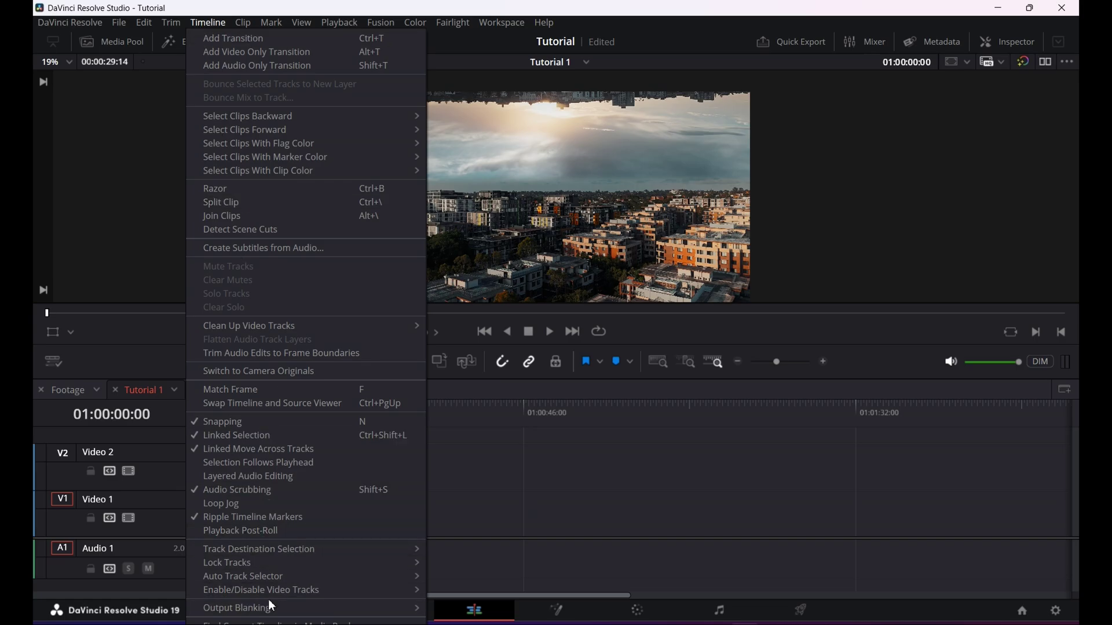
mouse_move(274, 613)
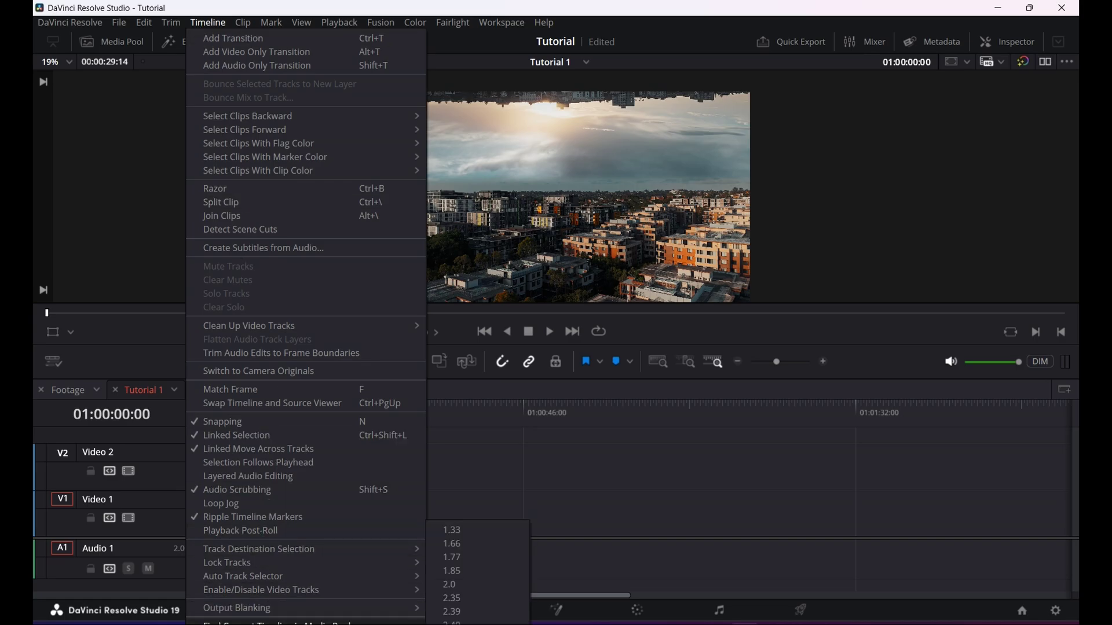
click(451, 601)
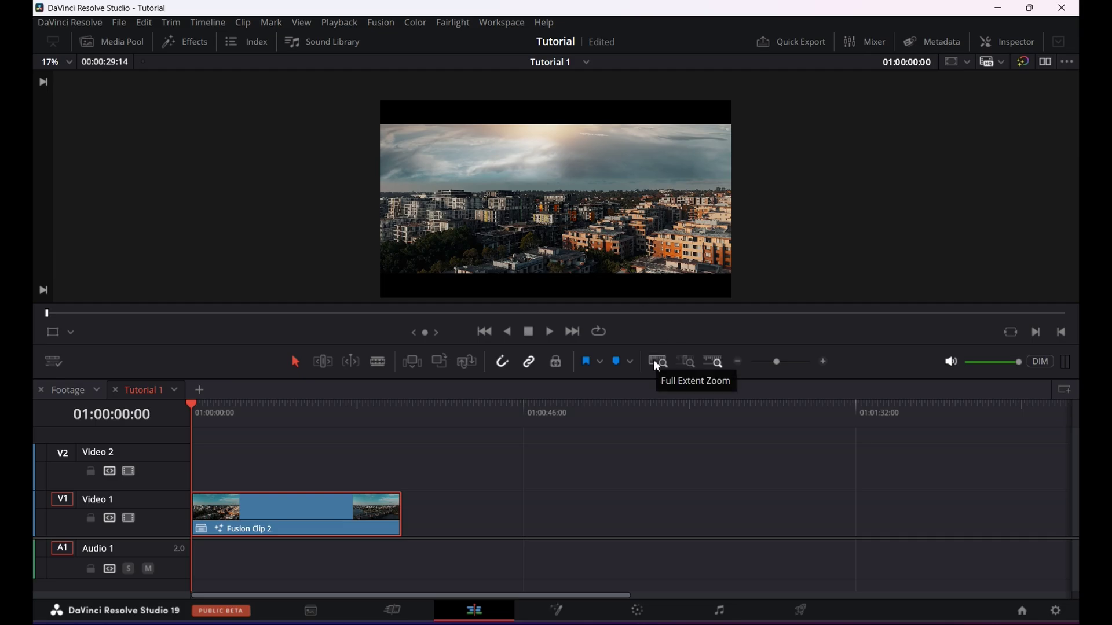
Keyframe Transform2's starting Center, Angle and Size, scaling it up to 1.022.
click(557, 611)
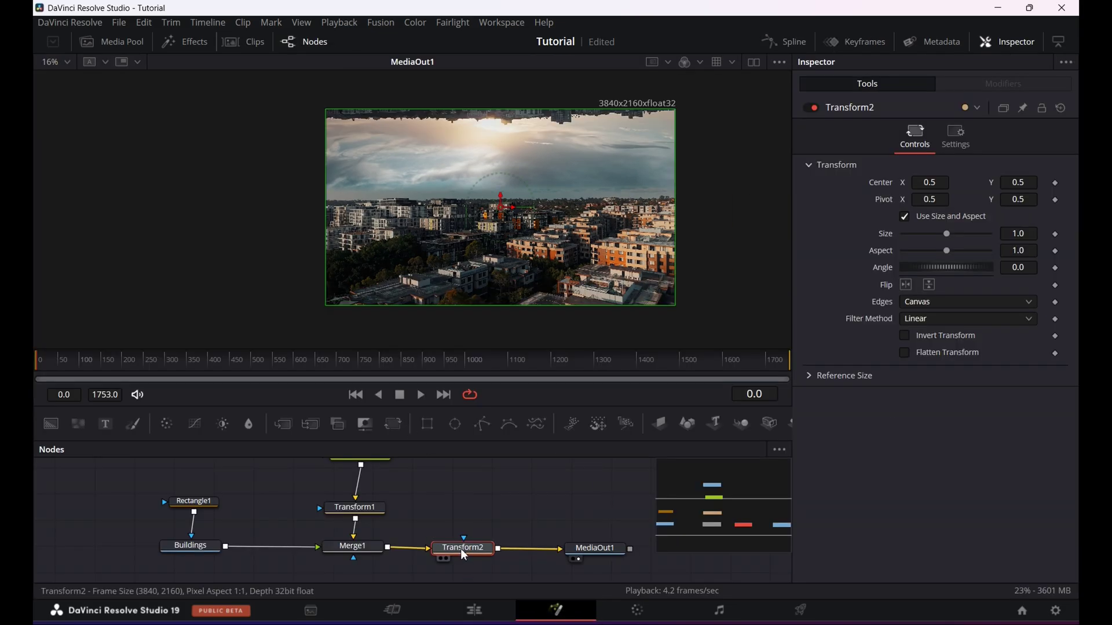
mouse_move(461, 547)
mouse_down()
mouse_move(488, 546)
mouse_move(468, 548)
mouse_up()
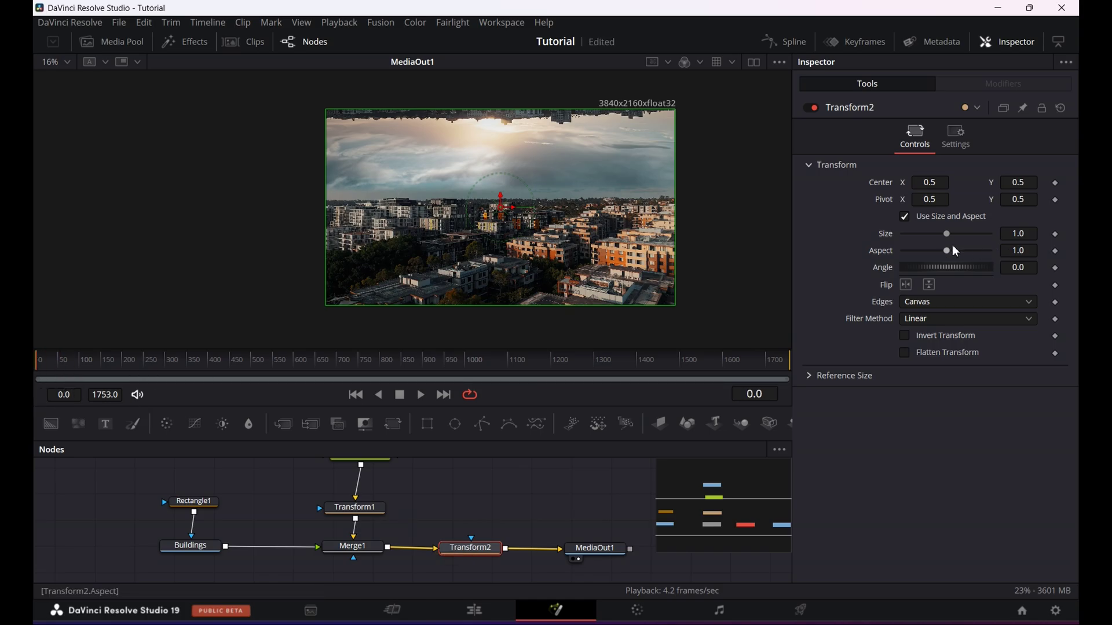
click(1055, 183)
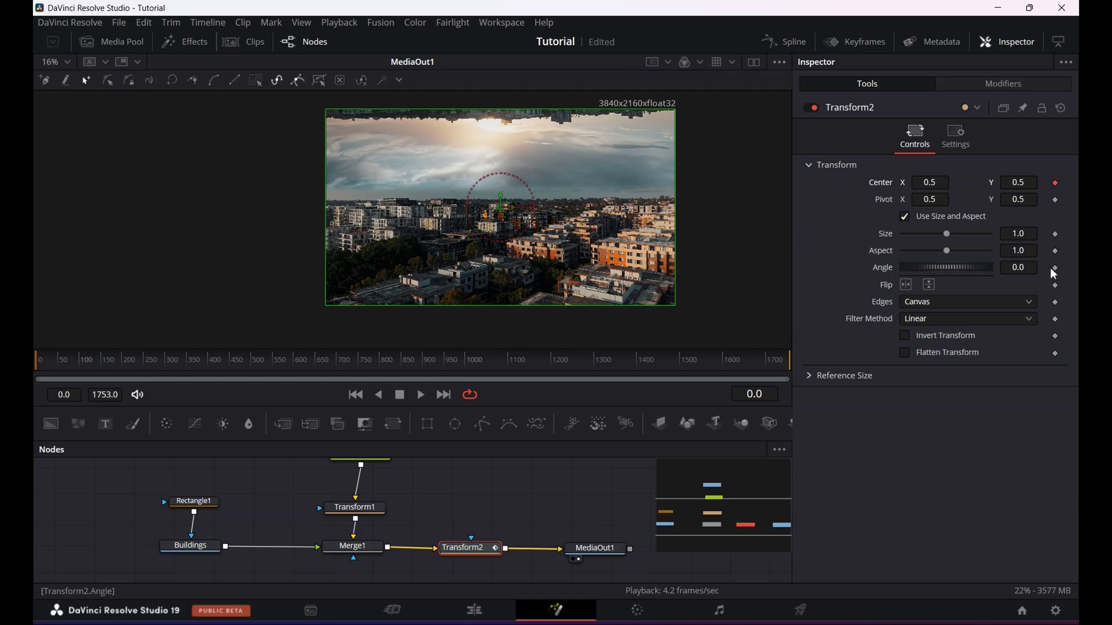
click(1055, 268)
drag(1017, 233, 1040, 234)
click(1055, 234)
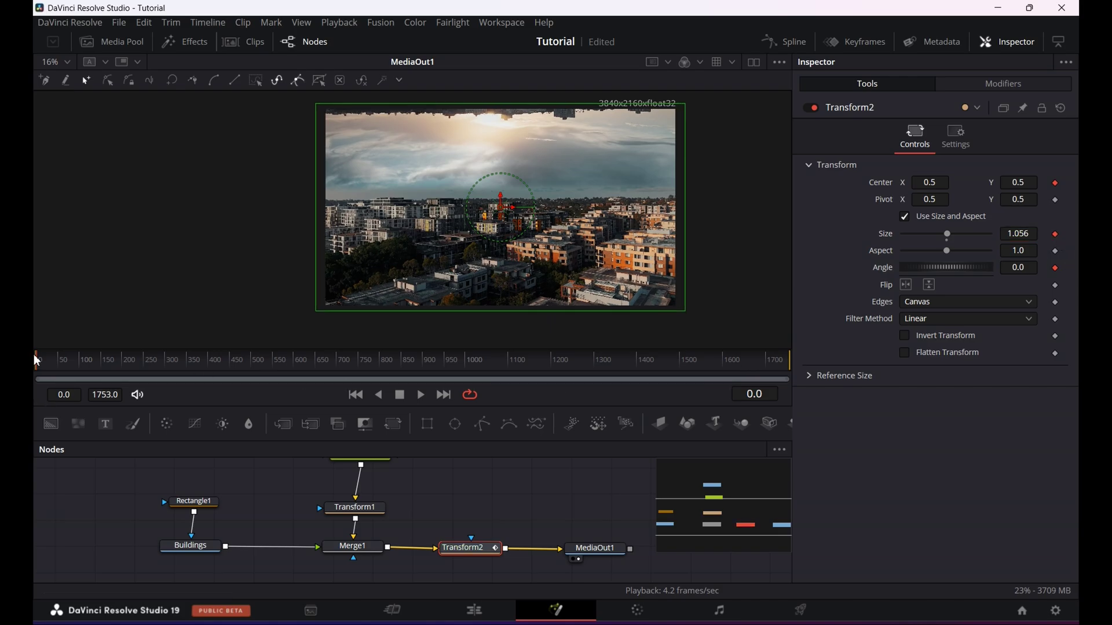
At frame 1600, keyframe Angle 180 and raise Center Y, then preview on the Edit page.
drag(412, 367, 720, 373)
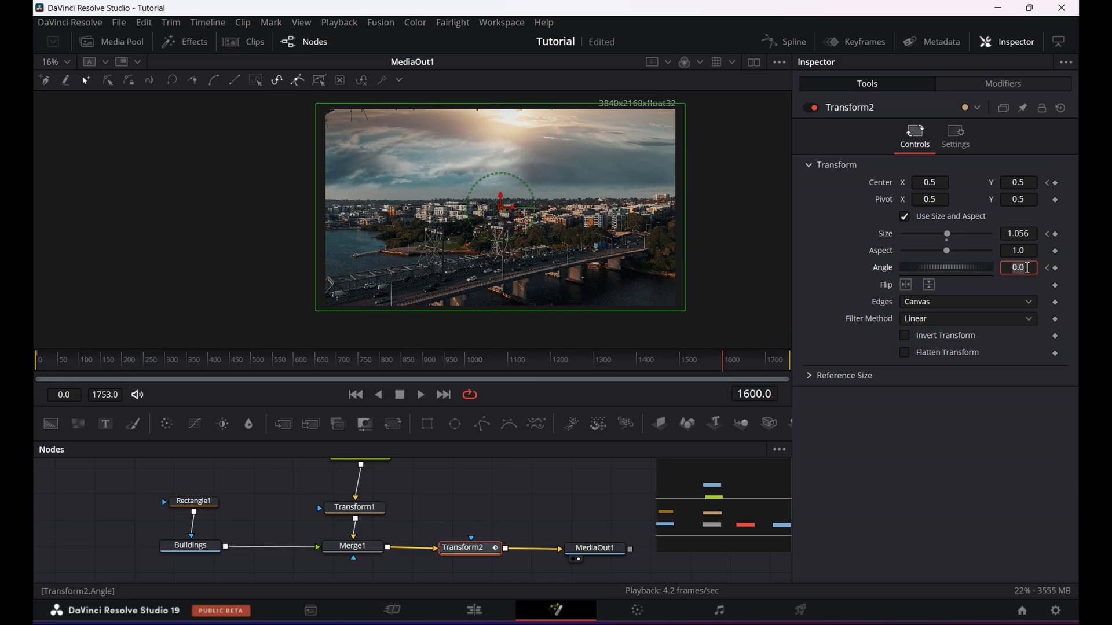
key(Tab)
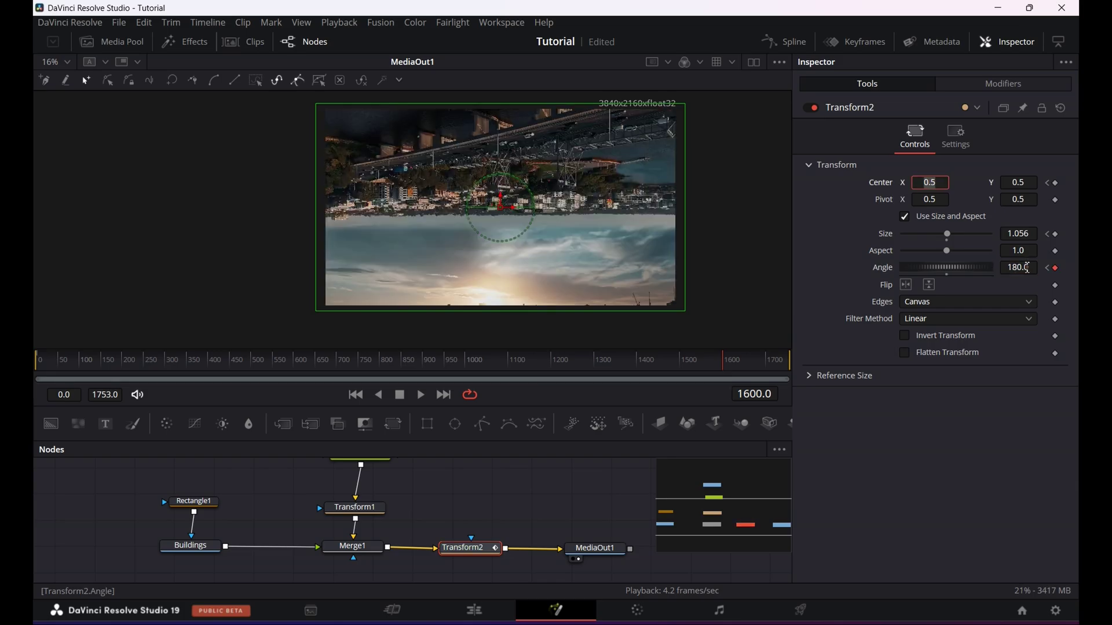
drag(1021, 184, 1105, 184)
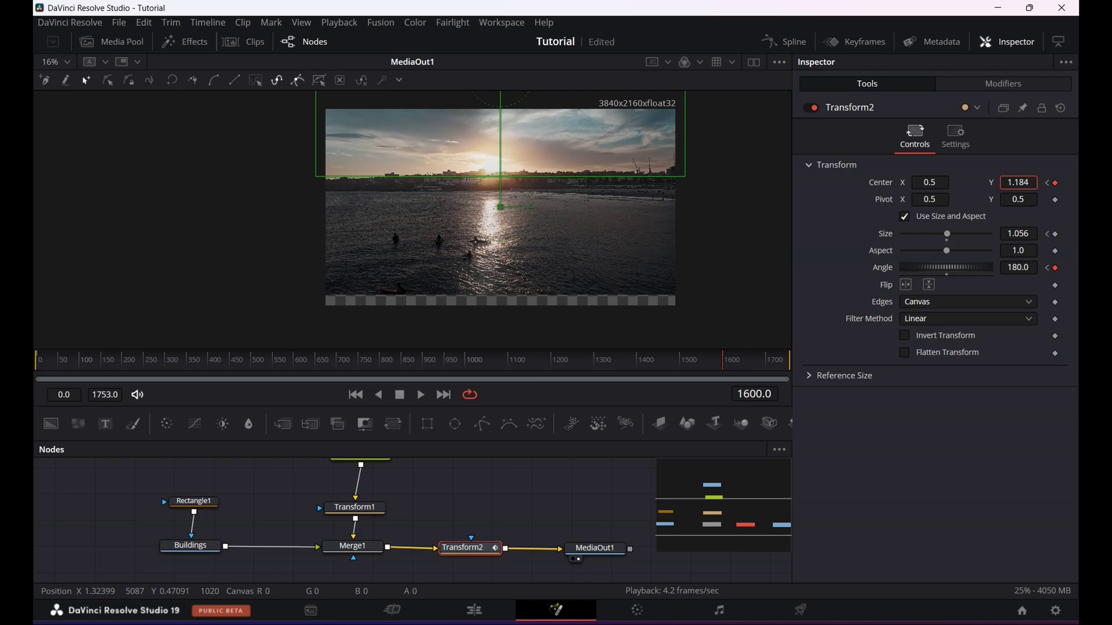
click(475, 611)
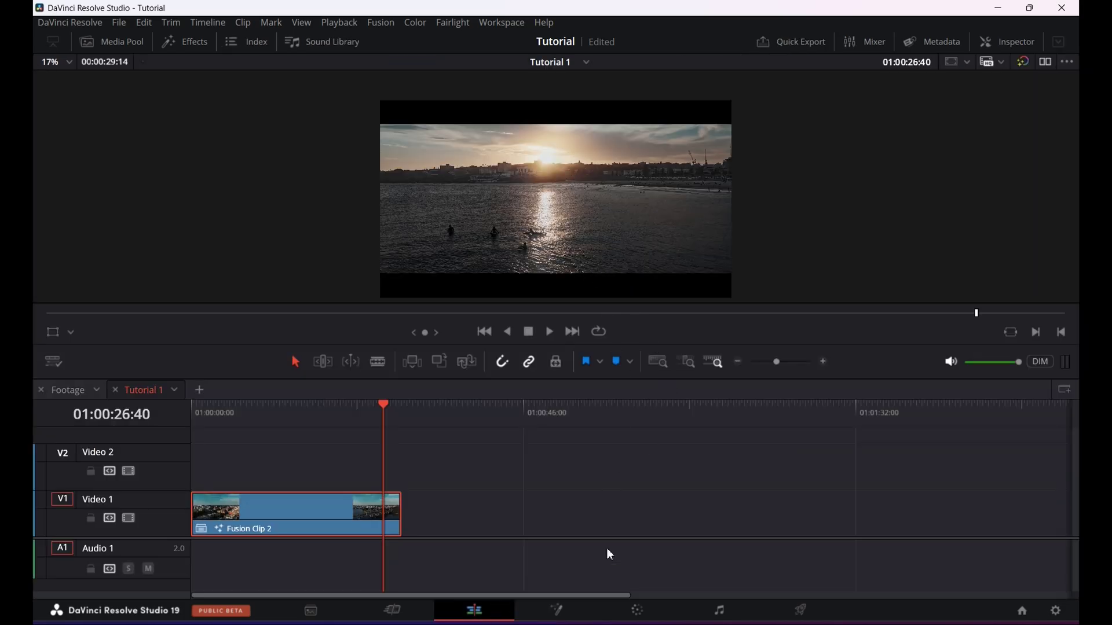
At frame 287, keyframe Transform2's Center and enlarge Size to 1.124 to cover the frame.
click(557, 611)
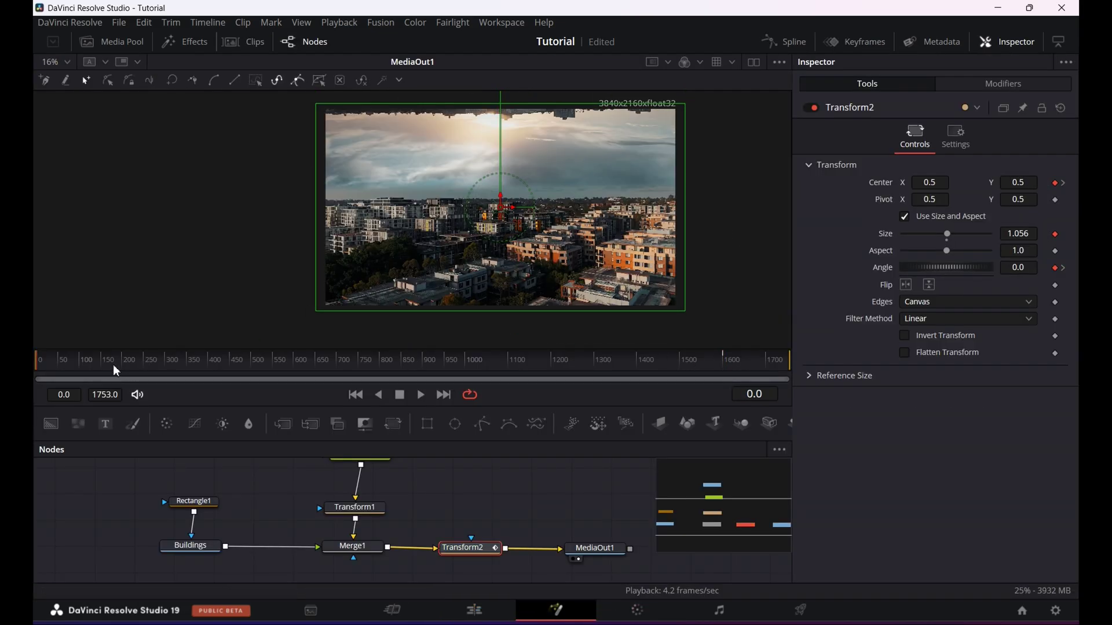
drag(114, 368, 160, 362)
click(1055, 183)
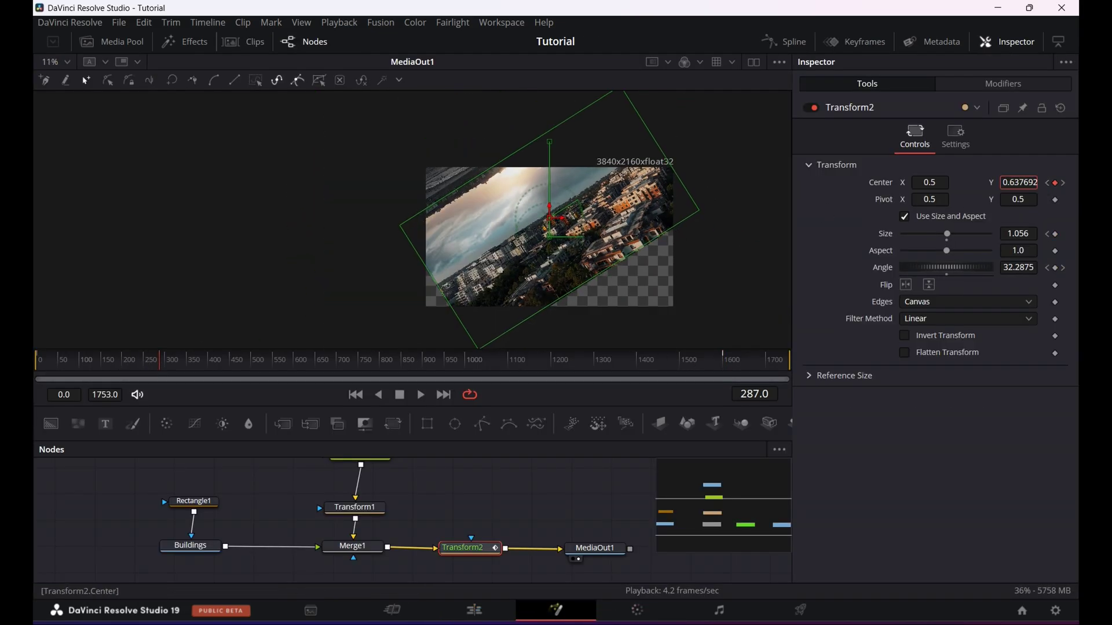
drag(548, 220, 559, 244)
drag(946, 233, 948, 234)
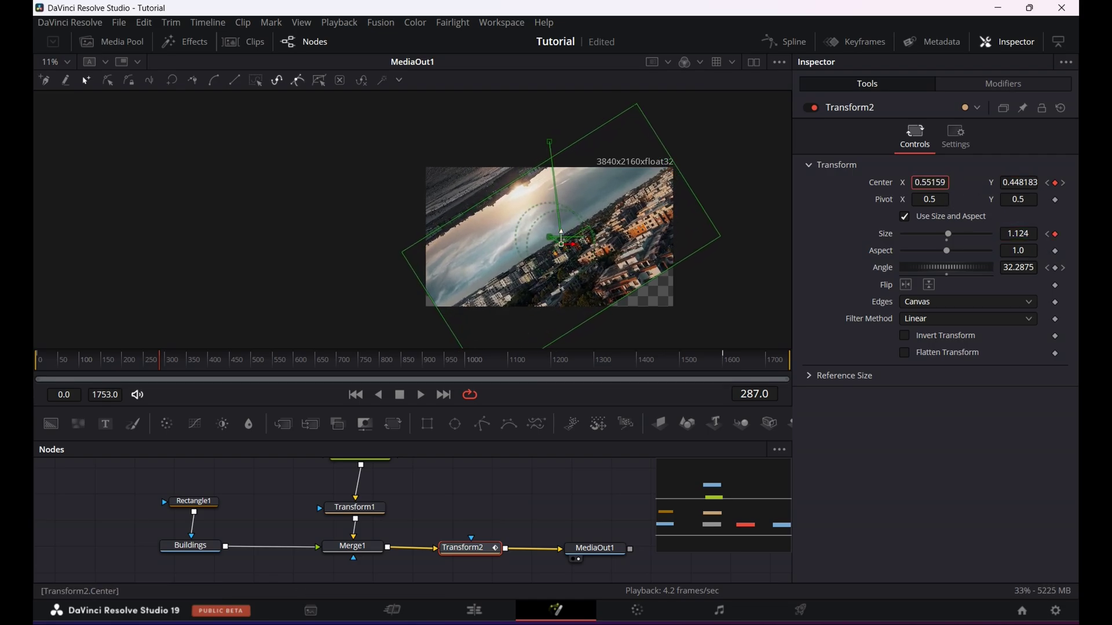
drag(929, 183, 1060, 211)
drag(929, 182, 935, 183)
drag(1018, 182, 988, 183)
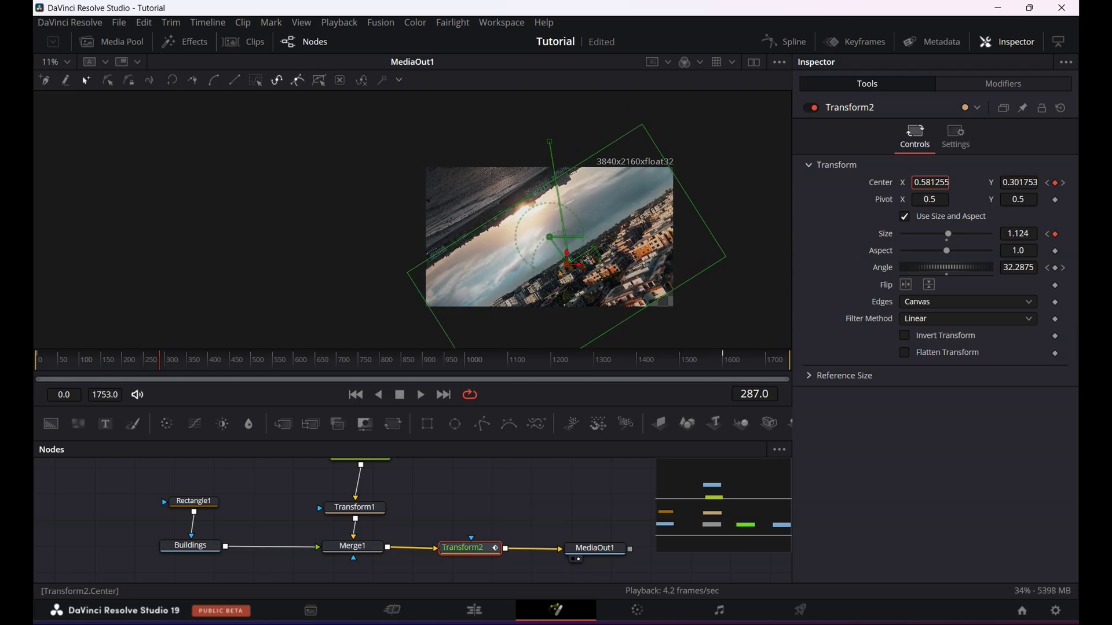
drag(930, 182, 921, 182)
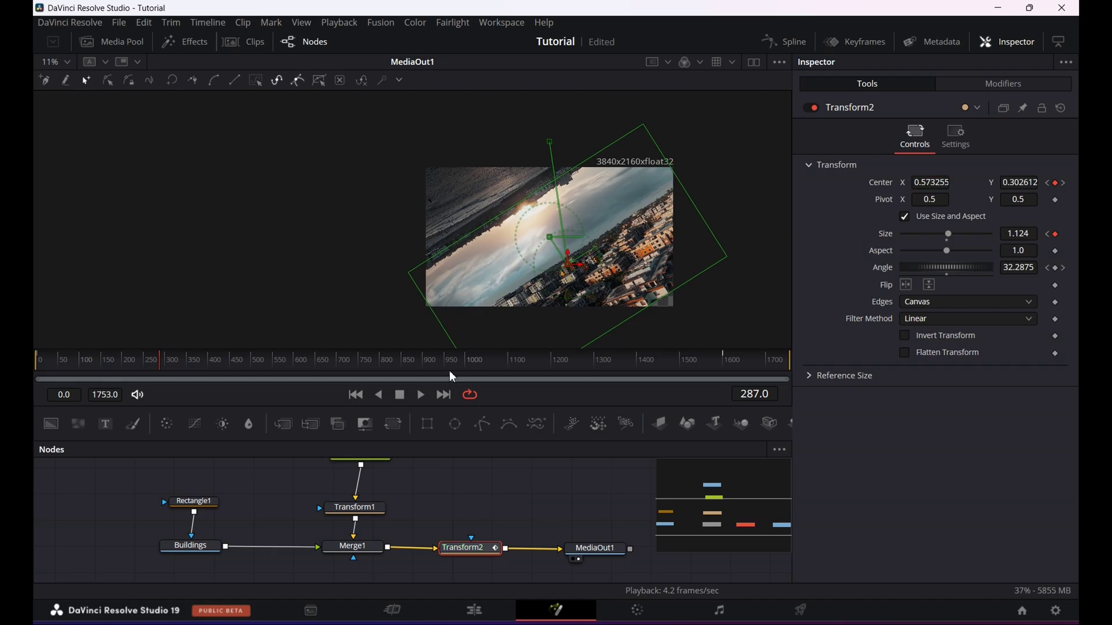
At frame 1601, lower Center Y to 1.067, undoing a trial adjustment at an earlier frame.
drag(167, 371, 722, 368)
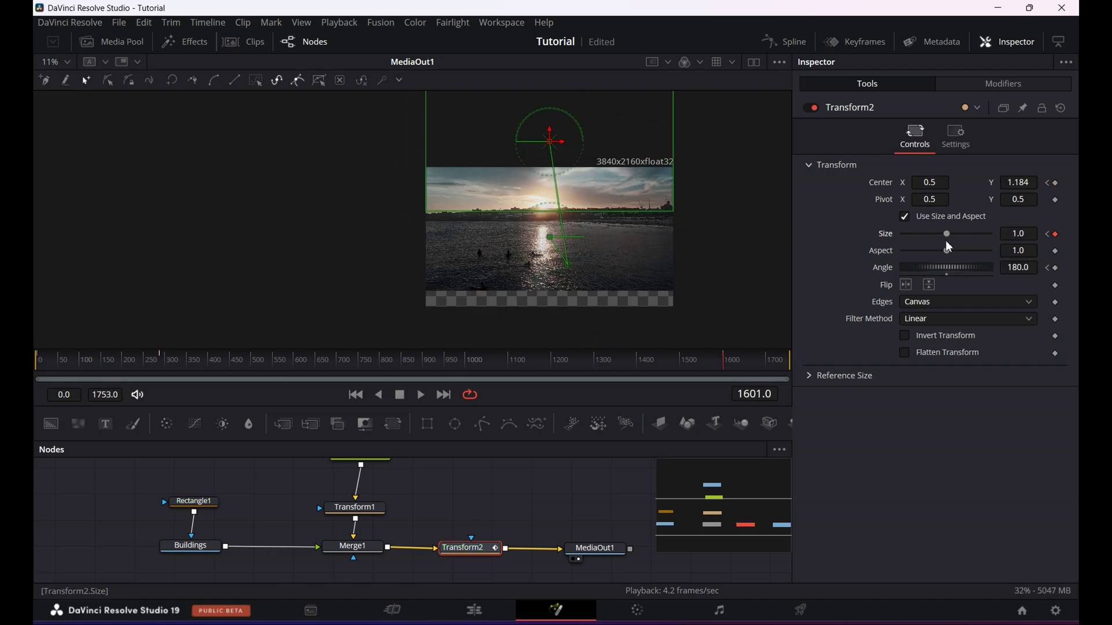
drag(1017, 182, 998, 182)
drag(707, 364, 226, 375)
drag(566, 250, 576, 264)
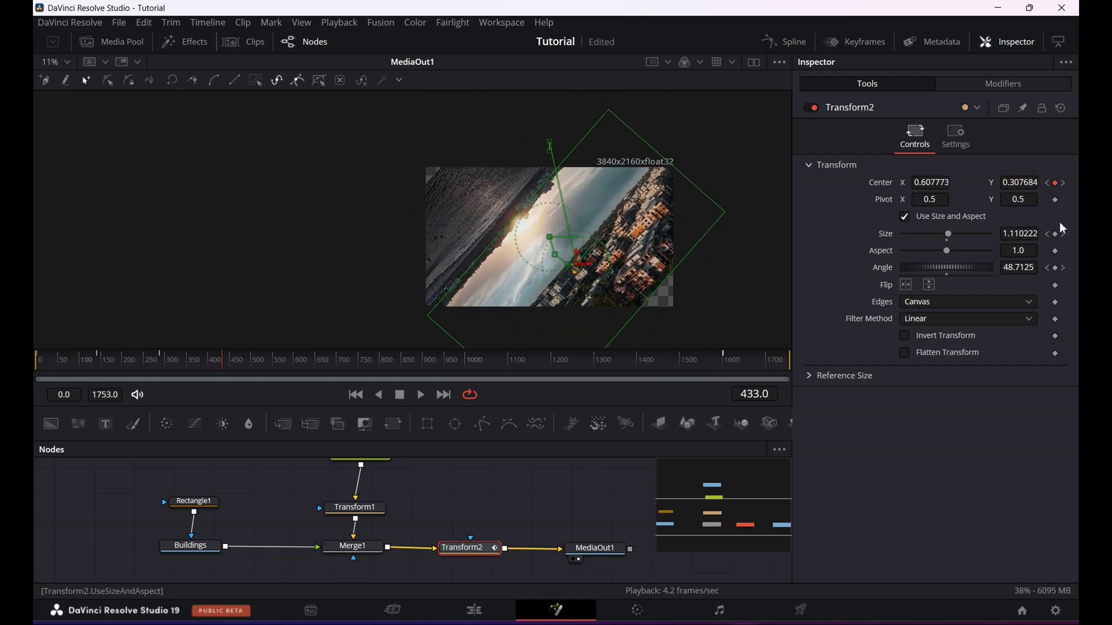
drag(1019, 234, 1024, 234)
key(ctrl+z)
key(ctrl+z)
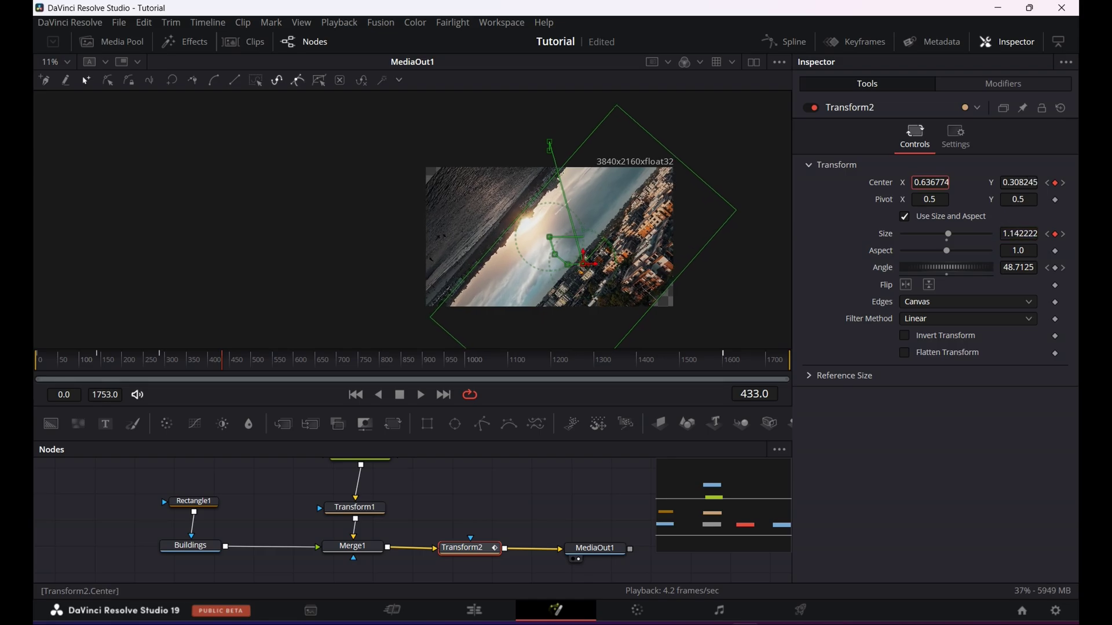
key(ctrl+z)
key(ctrl+z)
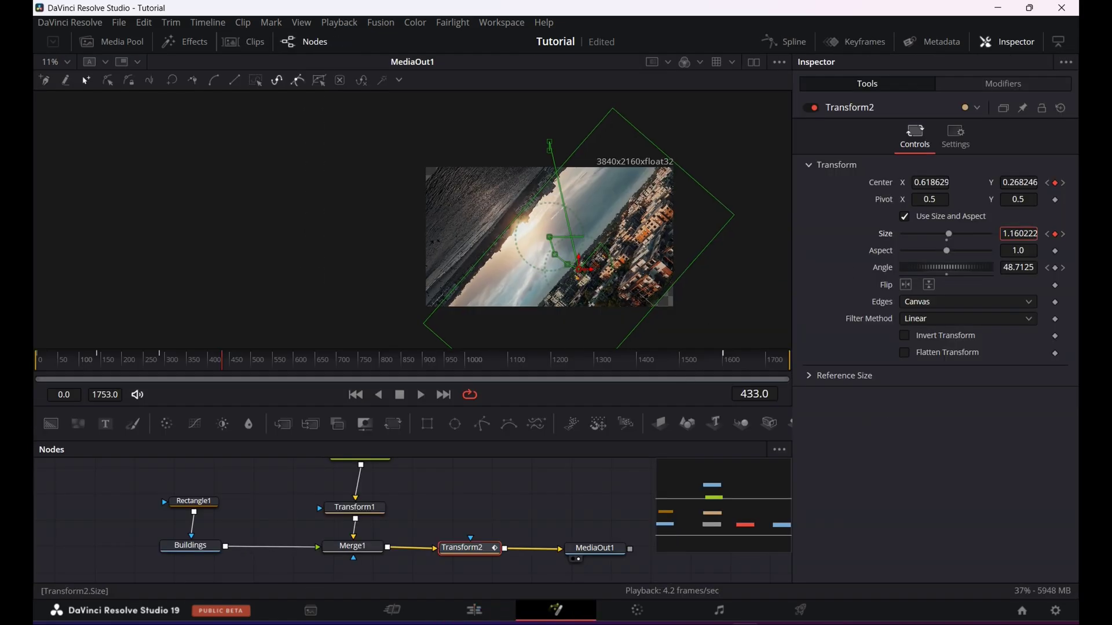
Set a Size keyframe at frame 1530 and scrub the animation to check coverage.
drag(244, 369, 351, 369)
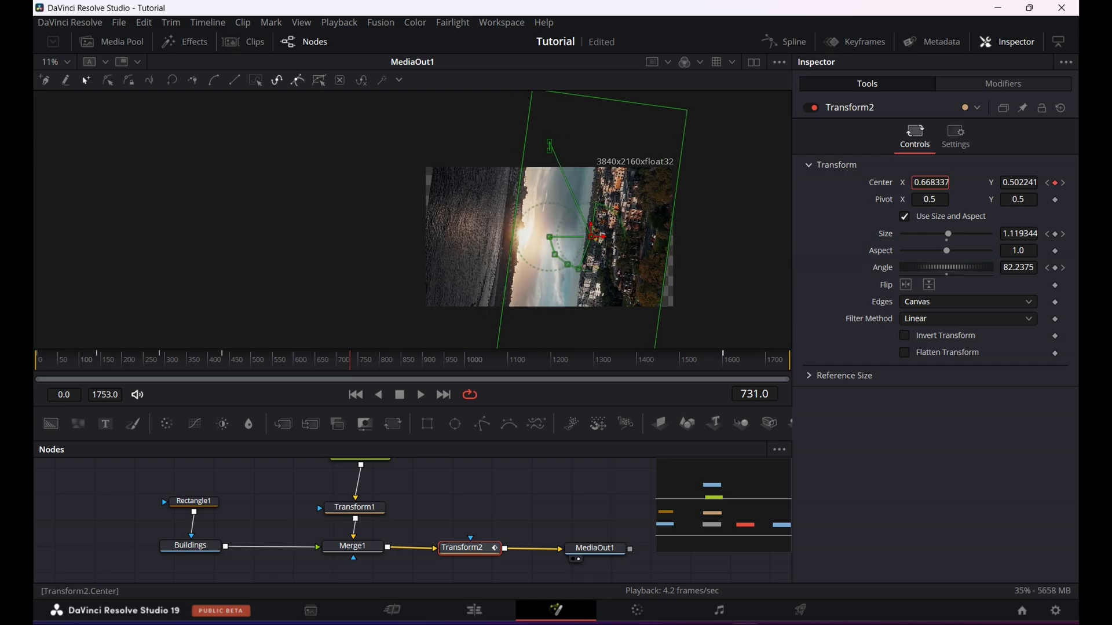
click(1063, 234)
click(1055, 234)
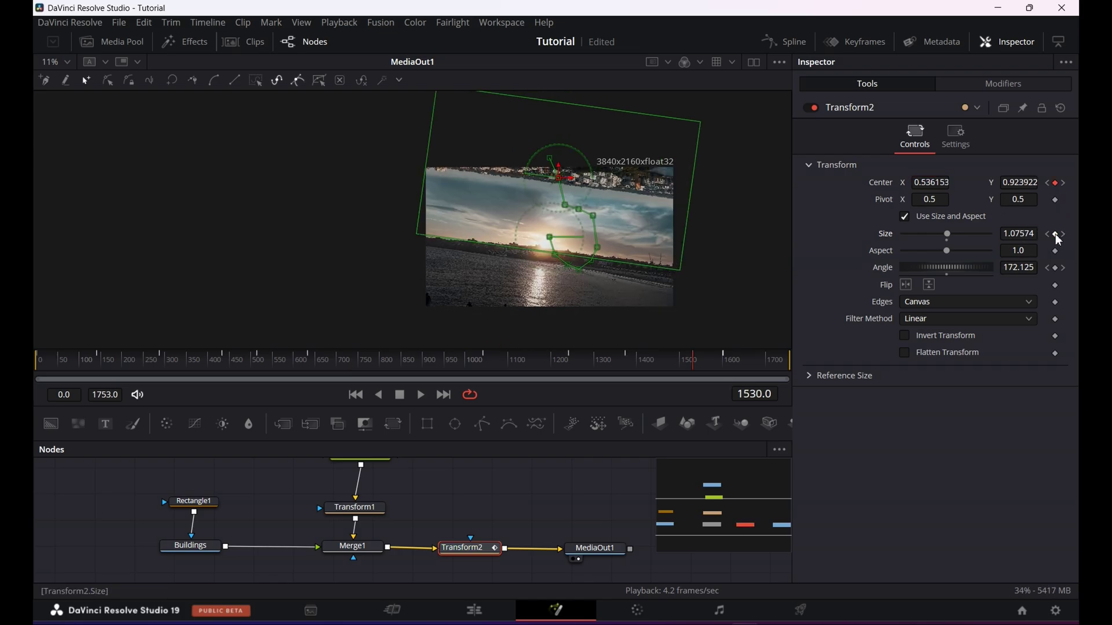
drag(698, 364, 723, 364)
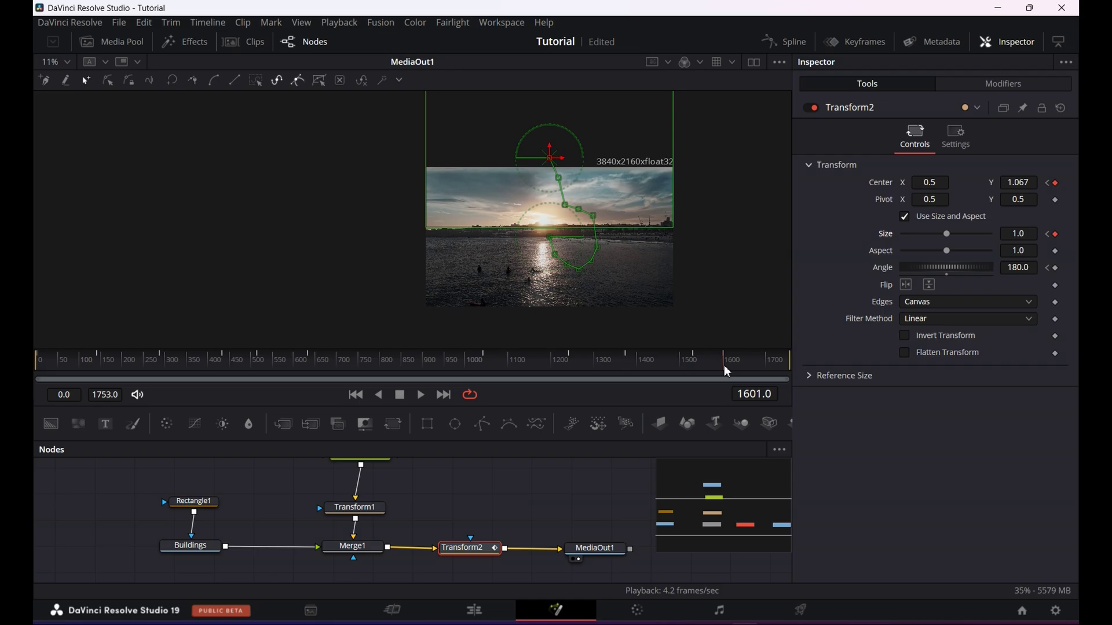
drag(724, 364, 38, 365)
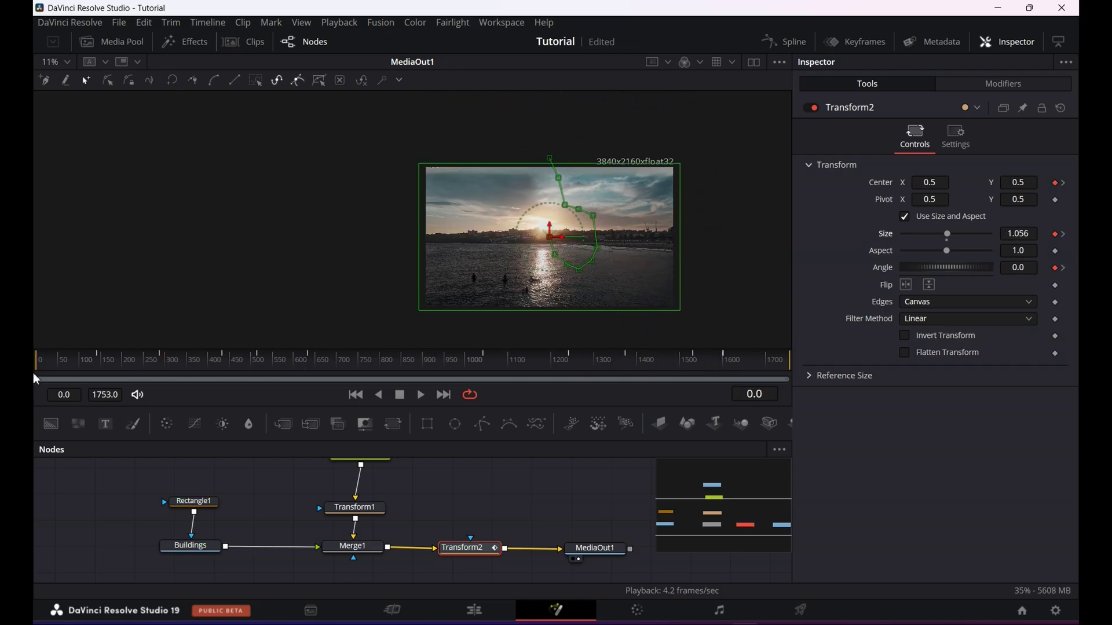
mouse_move(473, 558)
mouse_down()
mouse_move(464, 576)
mouse_move(467, 555)
mouse_up()
click(781, 49)
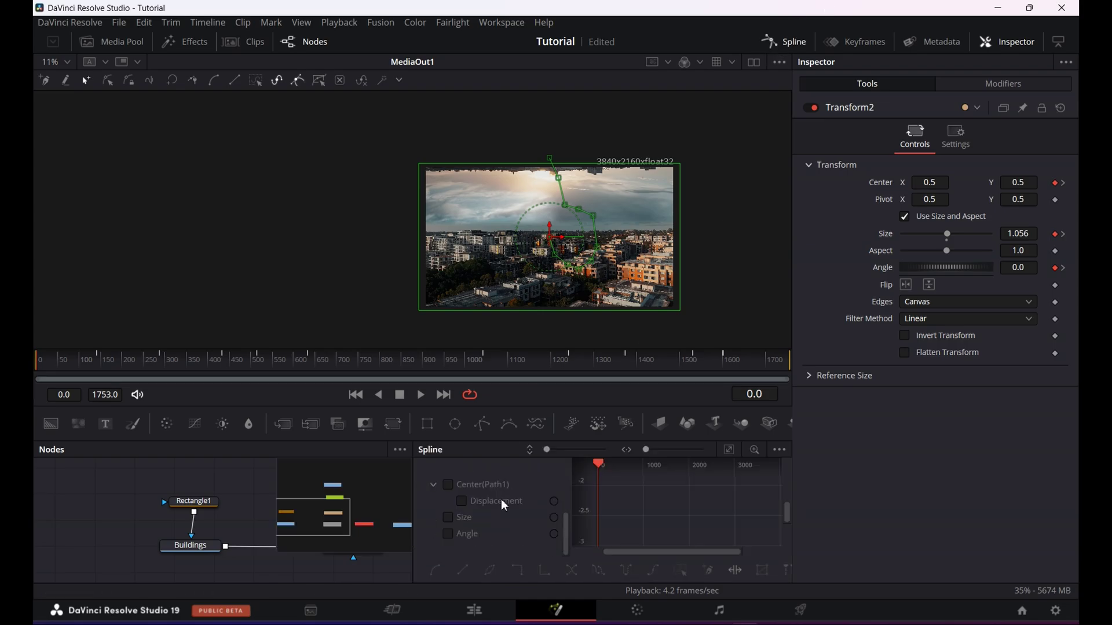
scroll(504, 506, down, 1)
scroll(505, 506, up, 1)
scroll(505, 506, down, 1)
drag(247, 543, 124, 556)
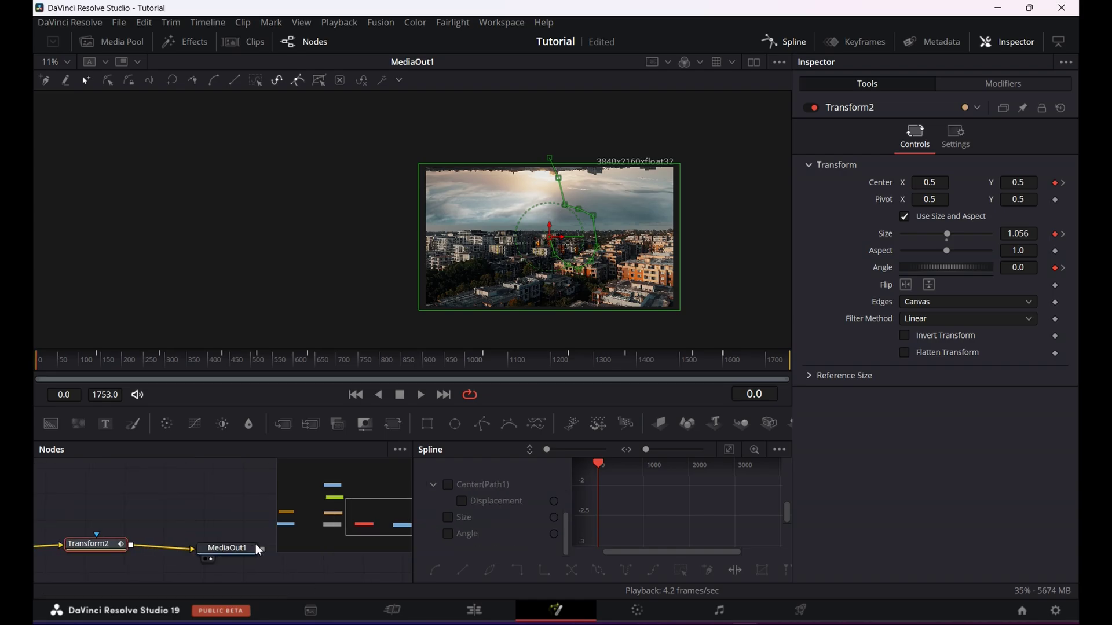
scroll(513, 519, up, 1)
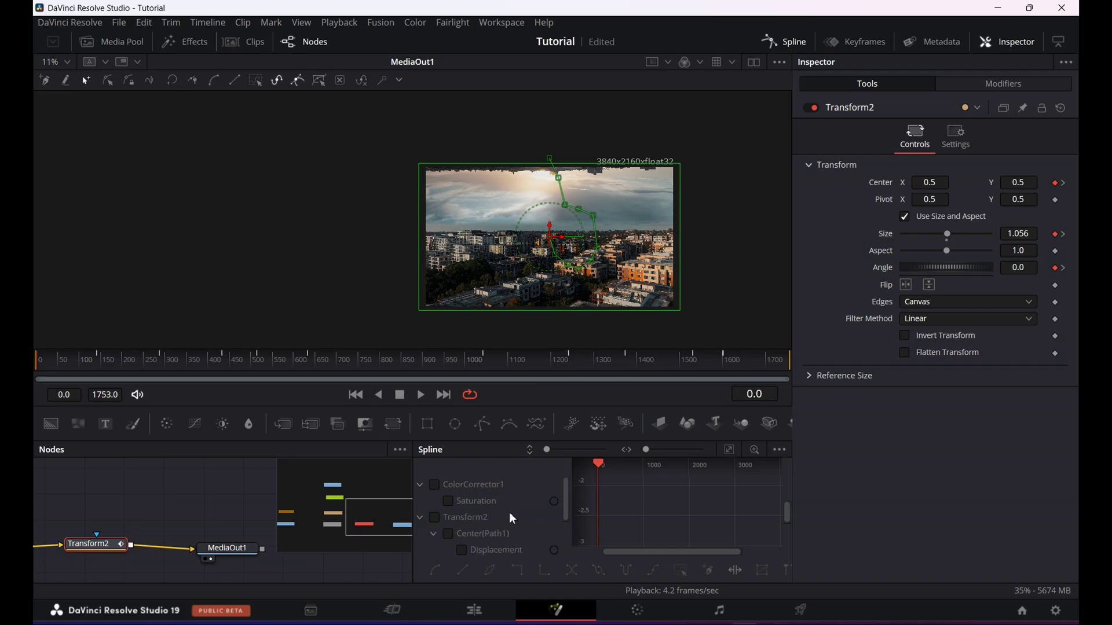
click(436, 519)
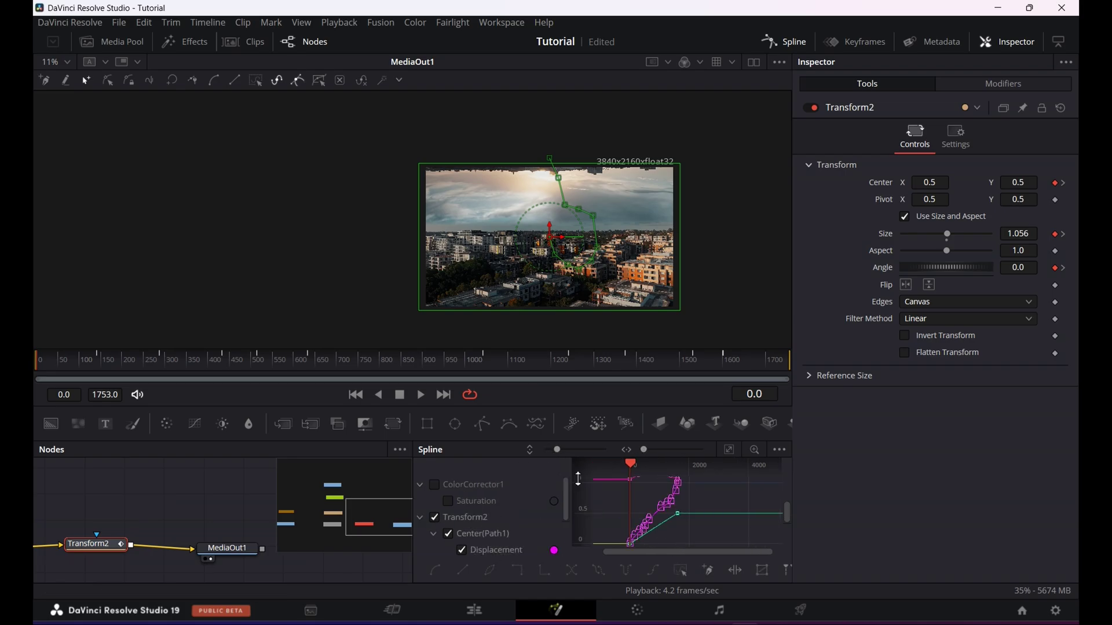
drag(557, 450, 547, 451)
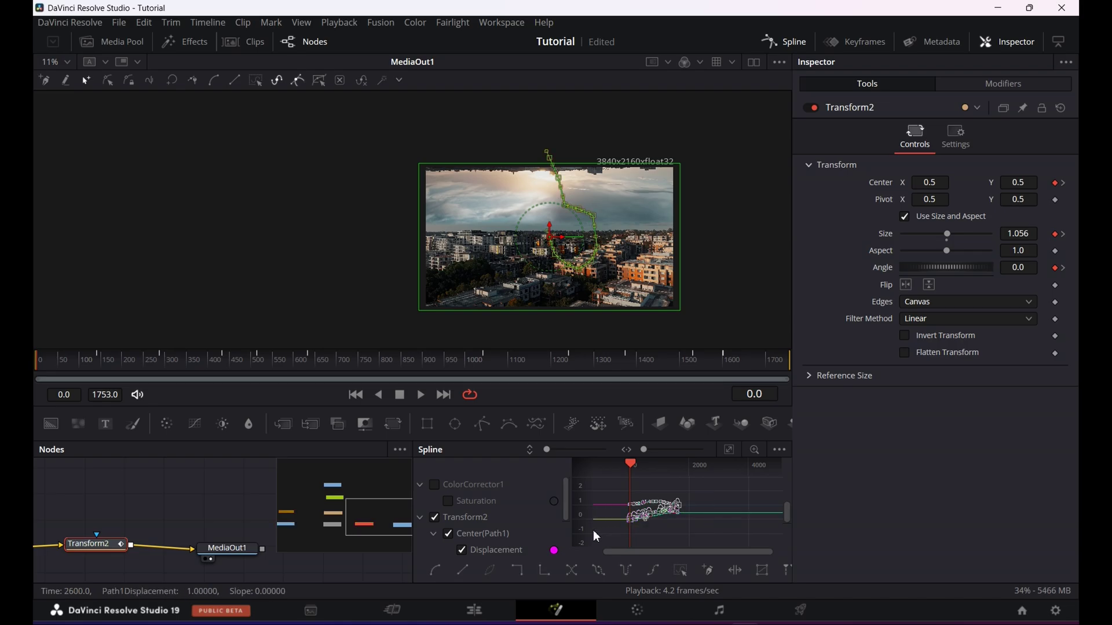
click(787, 48)
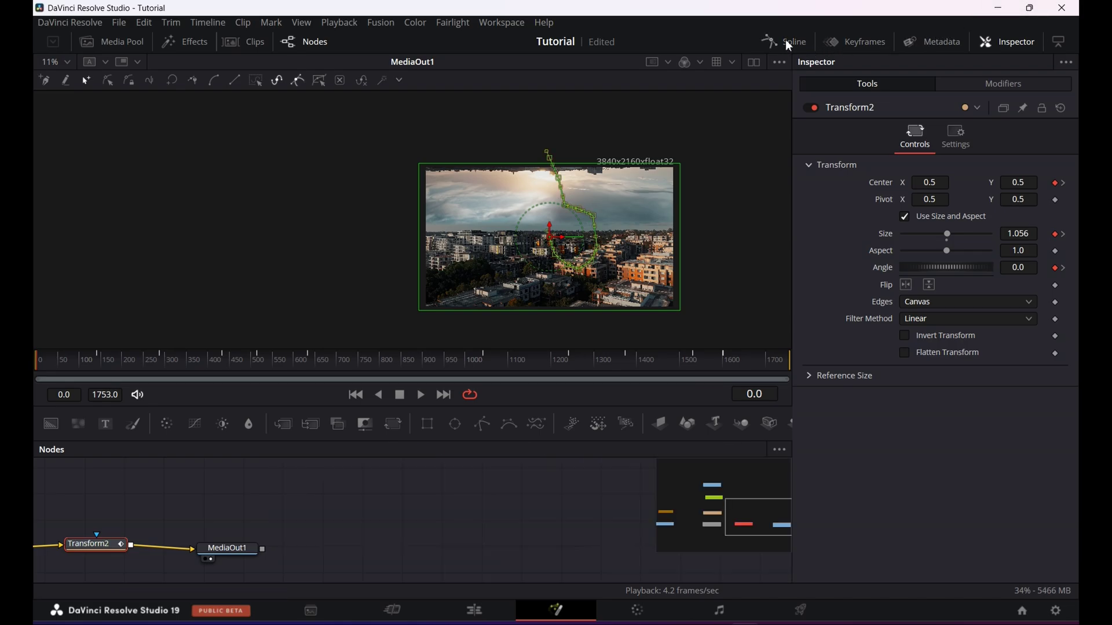
Set ColorCorrector1's hue to -0.05 and saturation to 0.44 for the sky.
scroll(654, 250, up, 2)
scroll(654, 250, up, 1)
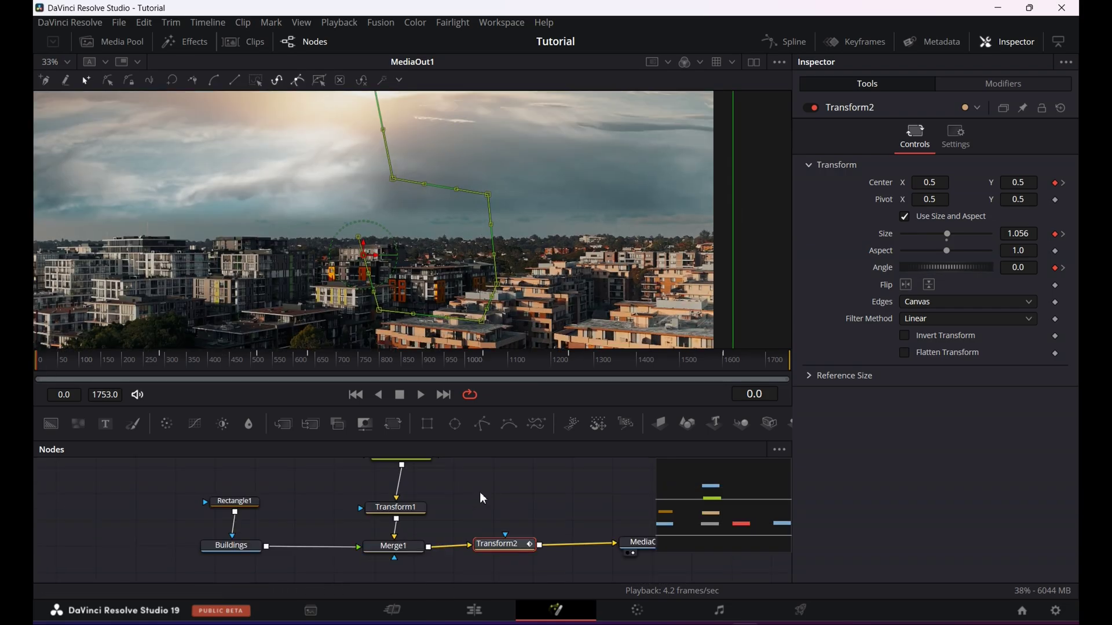
click(396, 493)
drag(946, 381, 944, 392)
drag(436, 256, 704, 277)
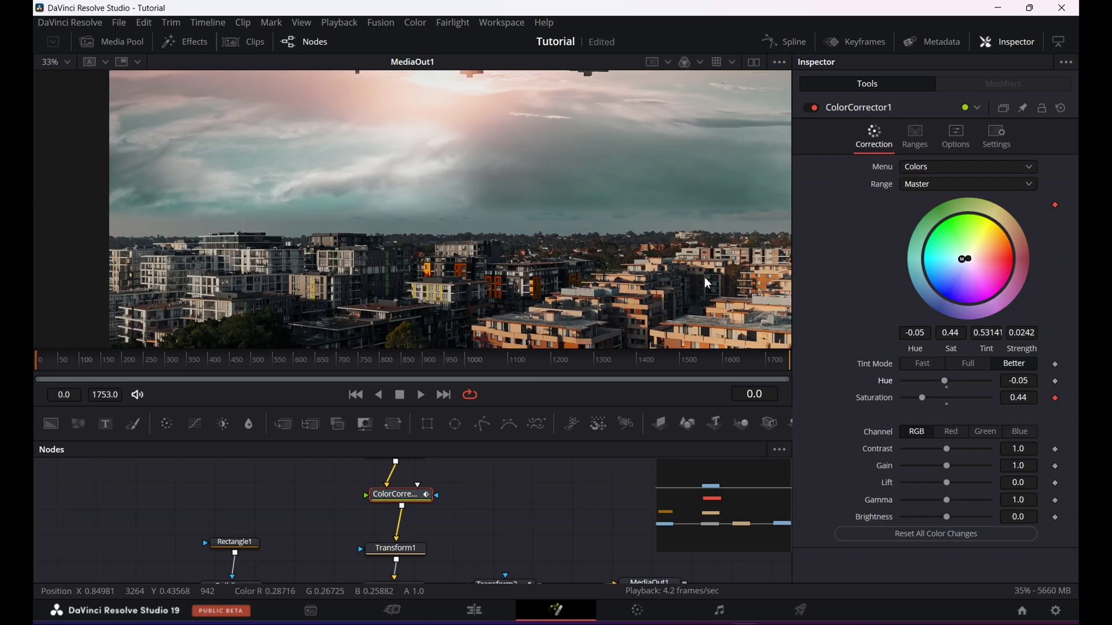
drag(922, 398, 917, 404)
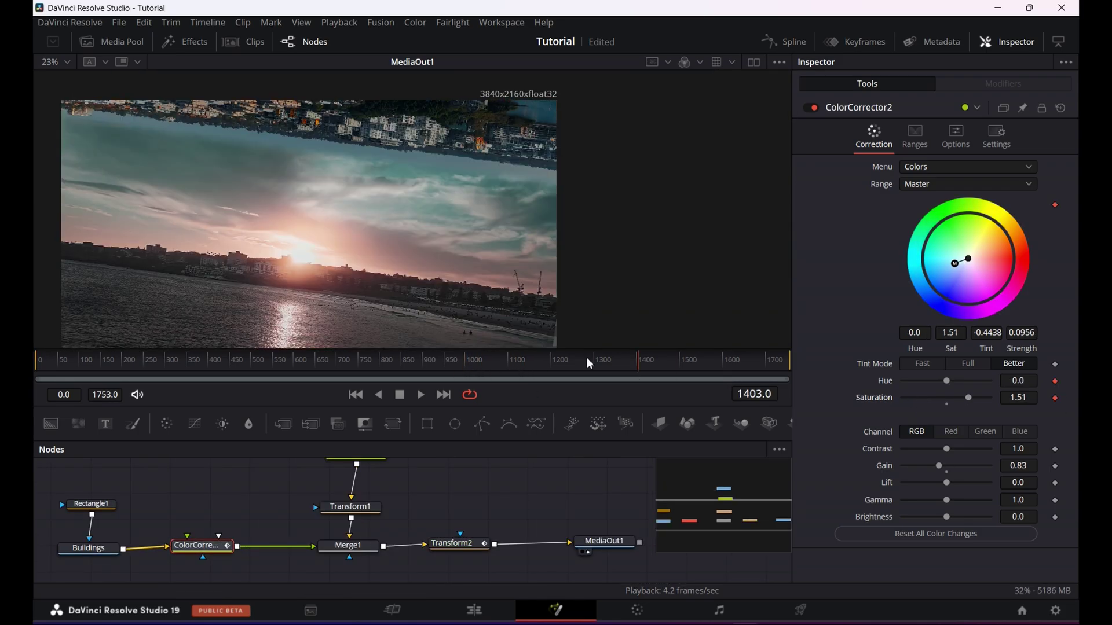
Raise ColorCorrector2's gain to 1.09 to brighten the buildings.
drag(589, 363, 613, 364)
drag(947, 466, 945, 472)
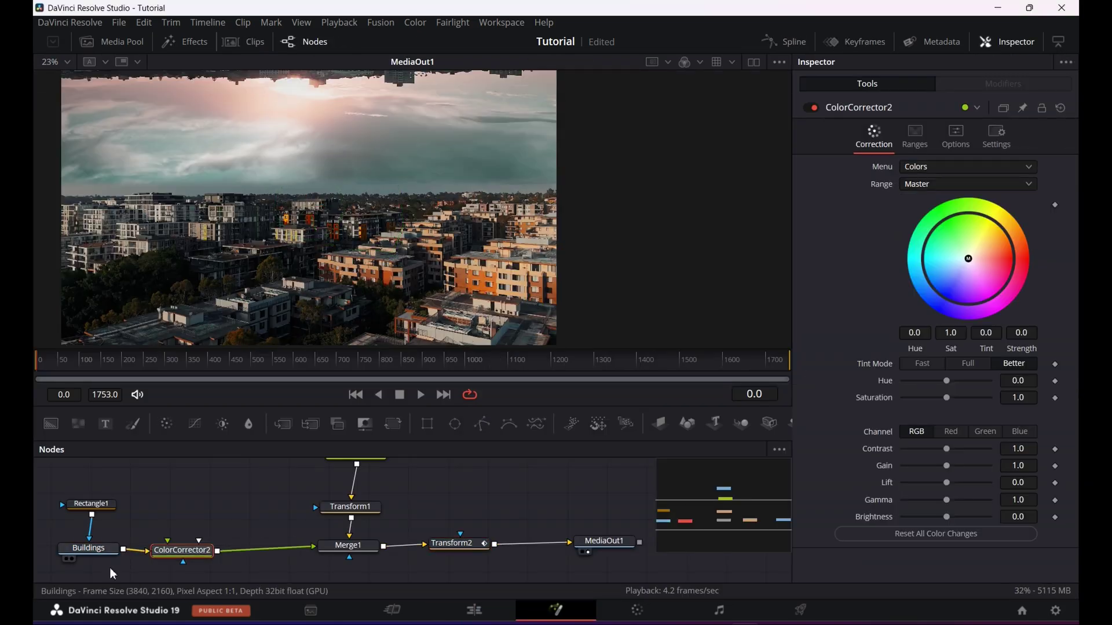
drag(946, 467, 947, 472)
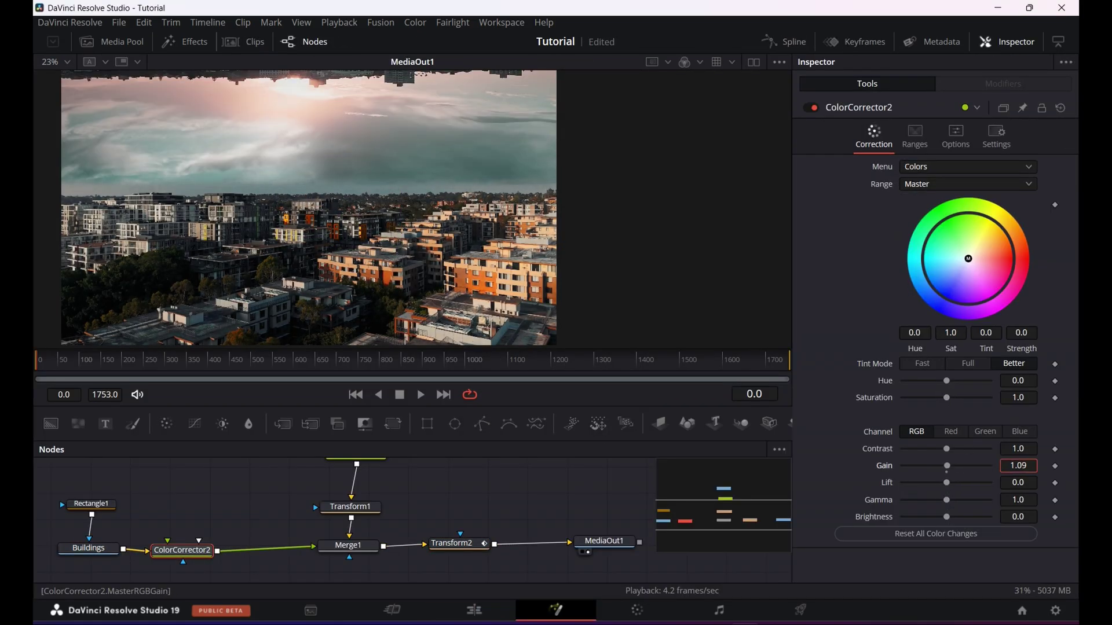